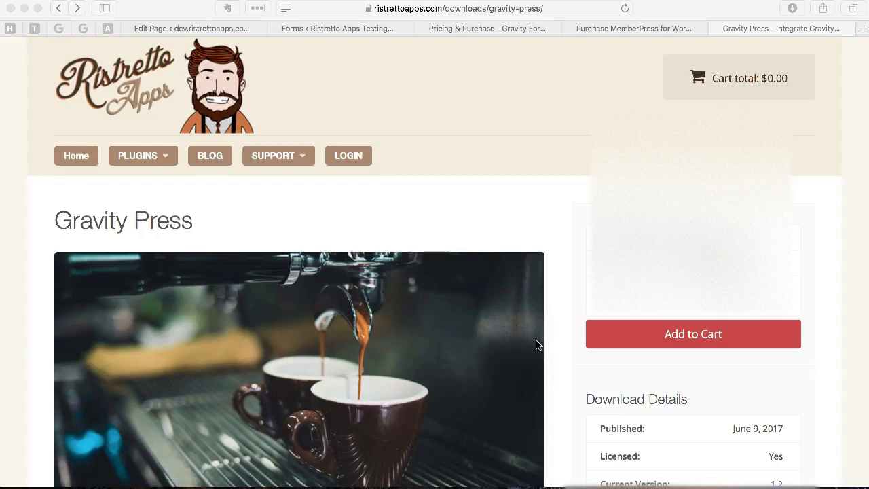
- Bring up the Signup form in the Gravity Forms editor and scroll through it
scroll(537, 345, "down", 5)
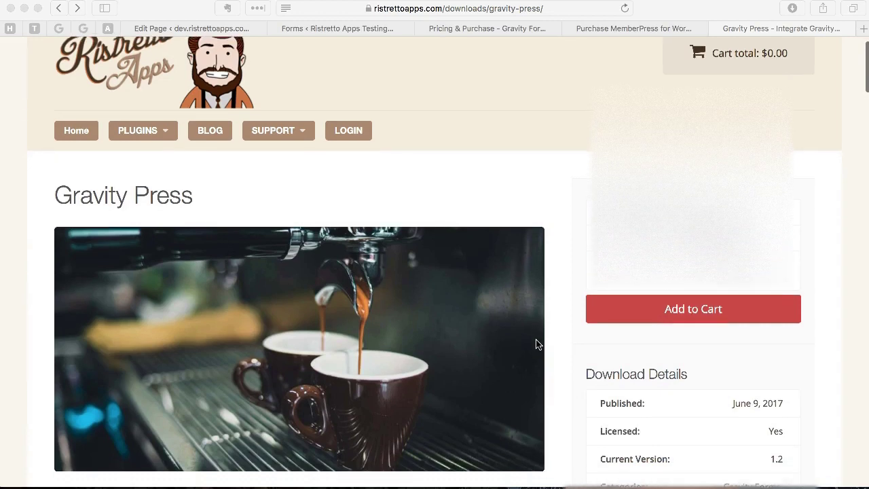
scroll(536, 345, "down", 5)
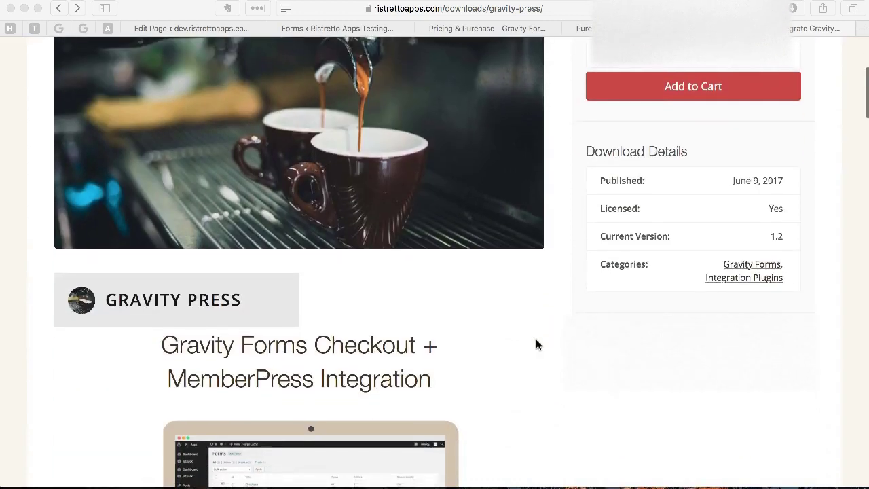
scroll(536, 339, "down", 4)
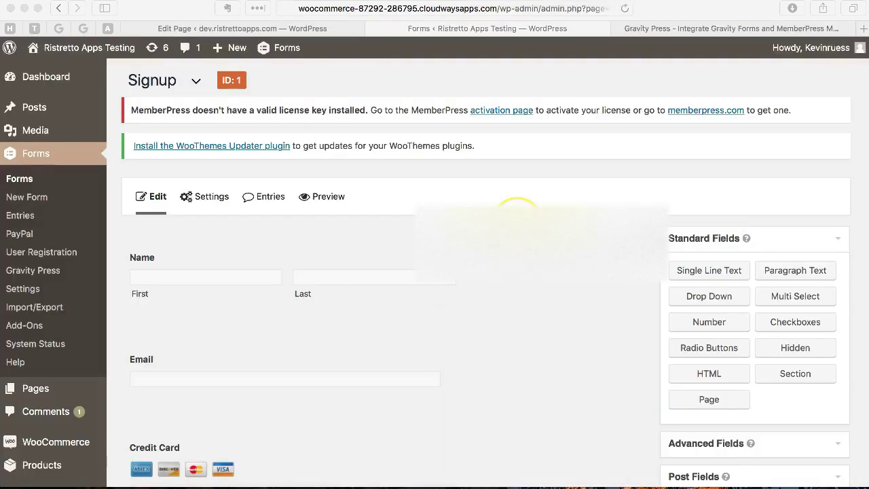
scroll(434, 271, "down", 2)
scroll(434, 271, "up", 2)
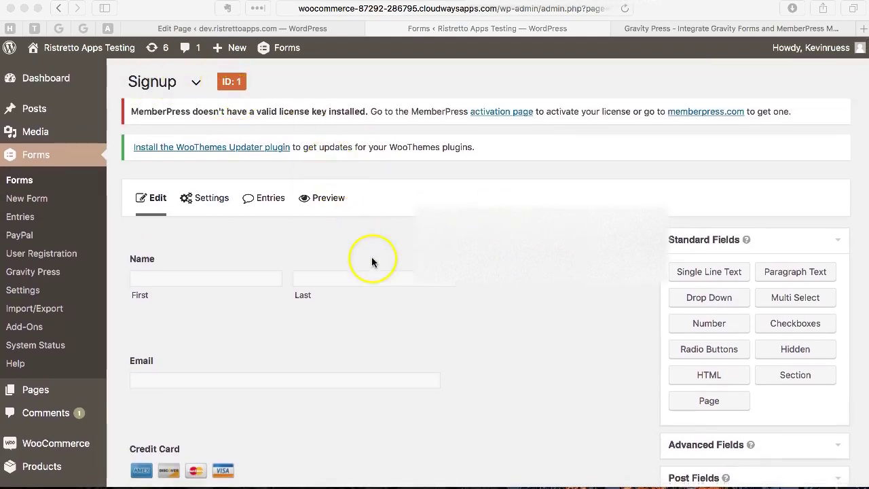
scroll(371, 258, "down", 2)
scroll(371, 258, "down", 2)
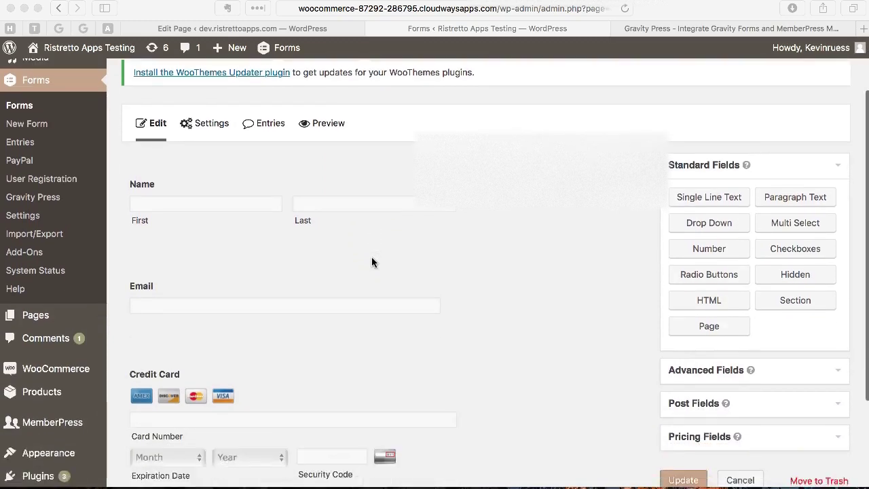
scroll(372, 262, "down", 2)
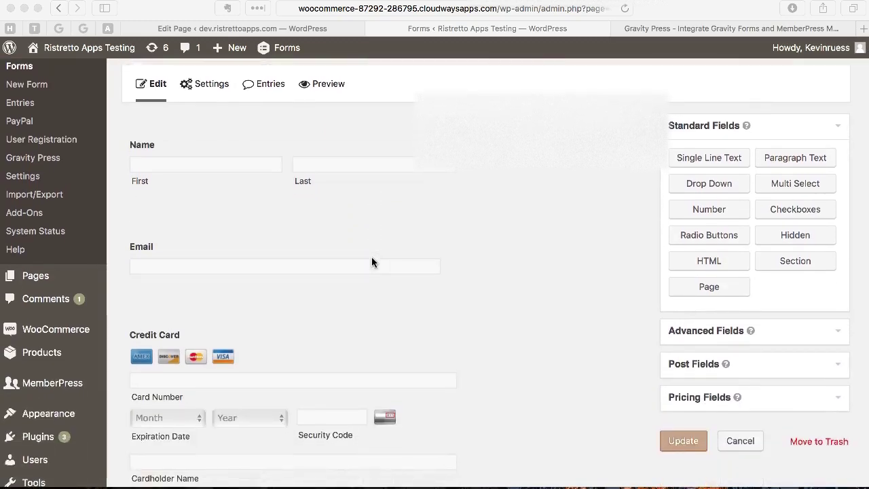
left_click(391, 217)
left_click(455, 200)
scroll(455, 200, "down", 4)
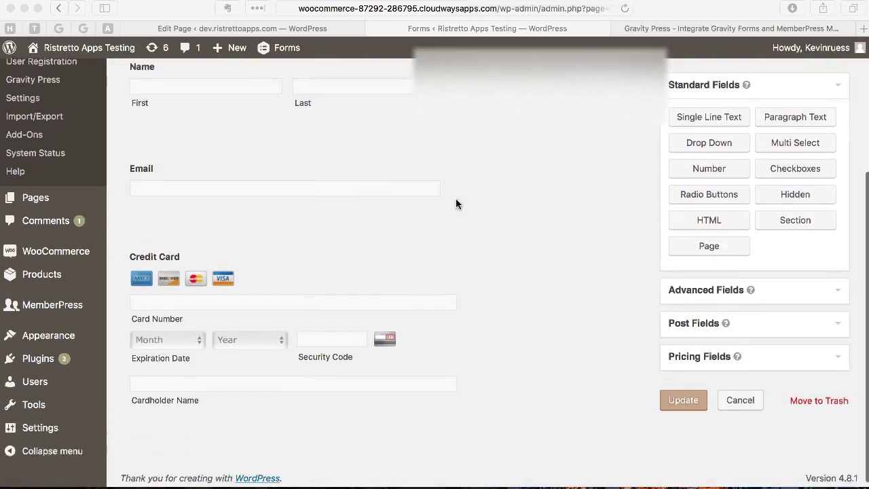
scroll(456, 201, "up", 5)
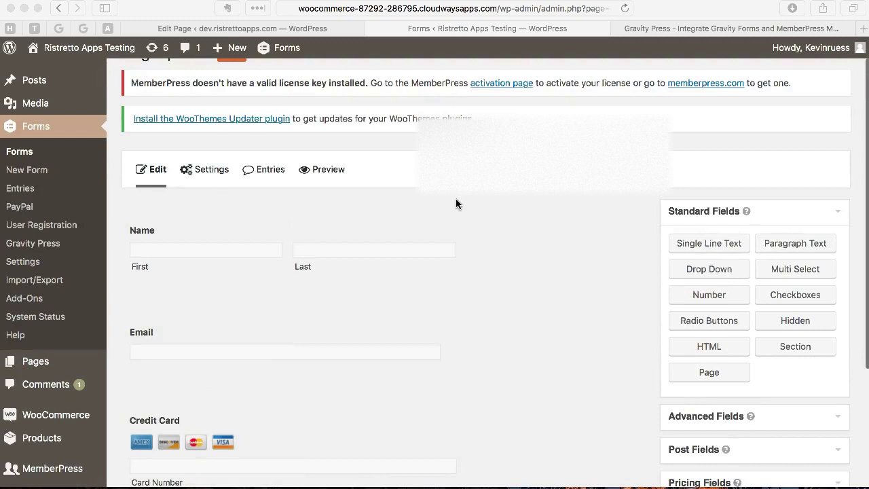
- Inspect the form's Name, Email and Credit Card fields one by one
left_click(309, 246)
scroll(328, 241, "down", 3)
left_click(273, 240)
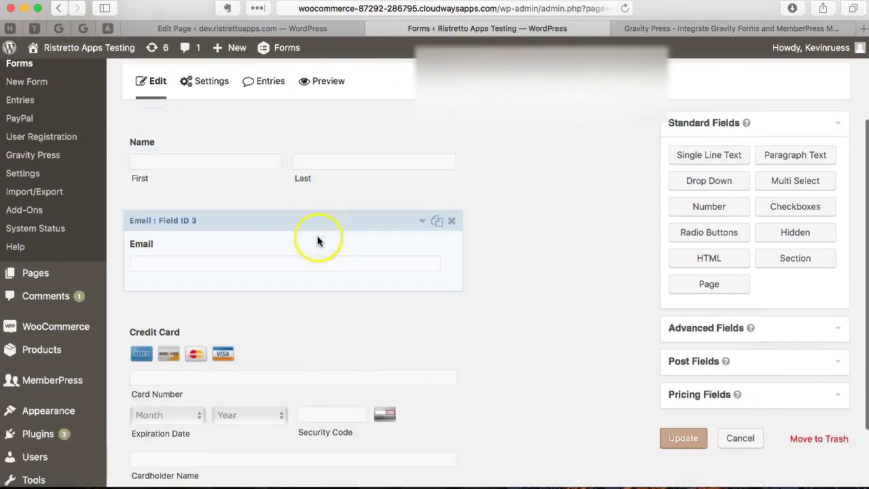
scroll(273, 251, "down", 1)
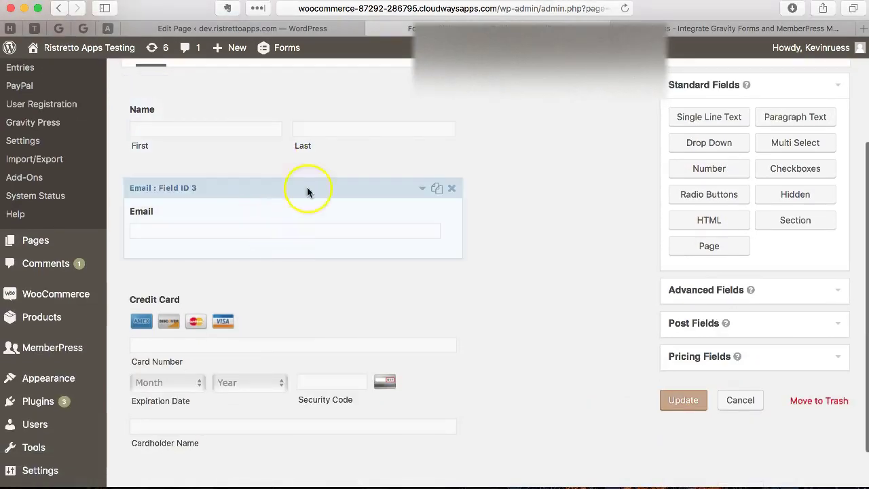
left_click(268, 218)
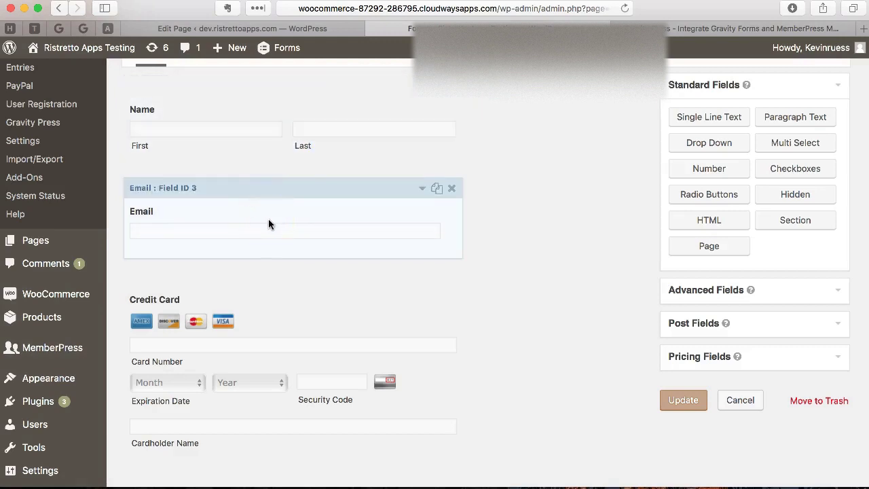
scroll(376, 231, "down", 2)
left_click(375, 232)
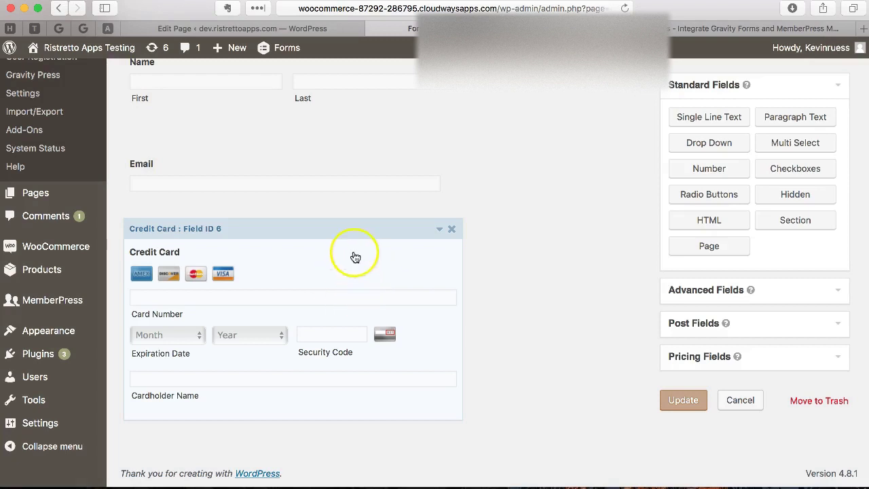
scroll(352, 241, "up", 5)
scroll(352, 241, "down", 5)
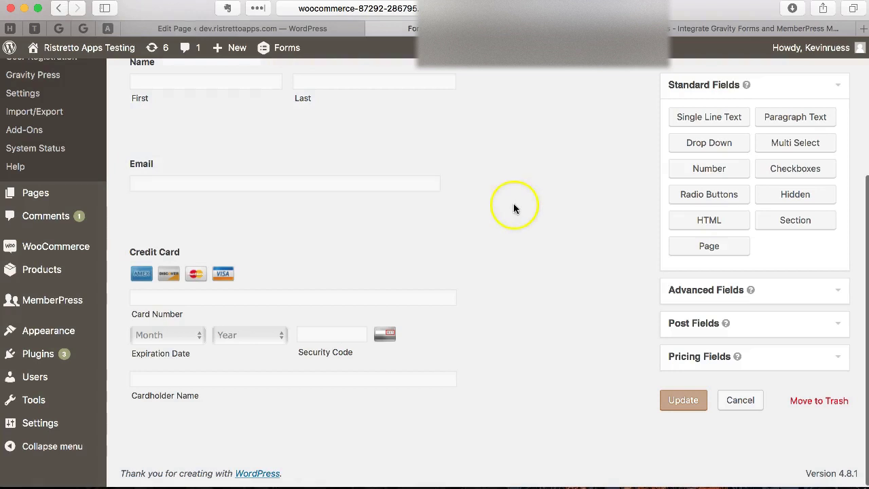
scroll(564, 179, "up", 2)
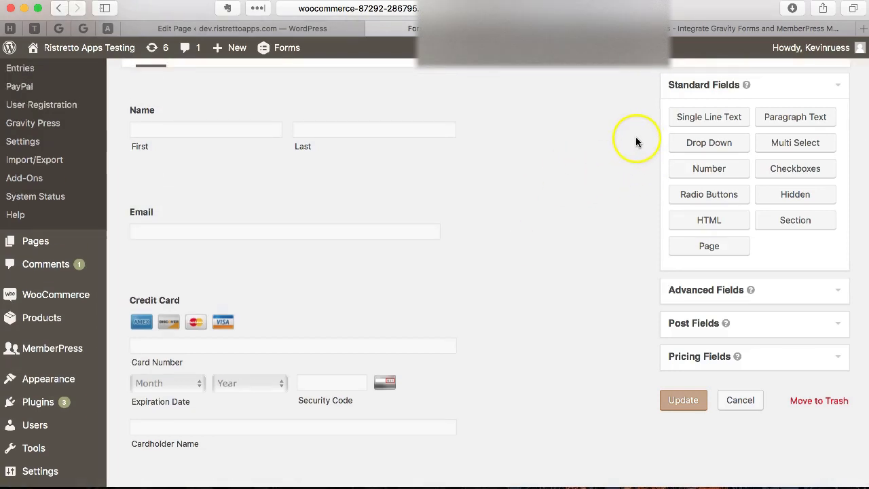
left_click(703, 144)
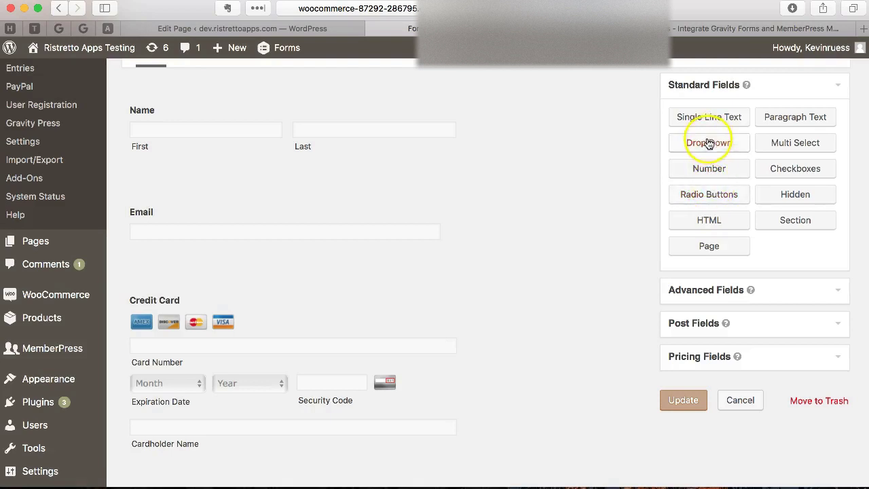
left_click(715, 197)
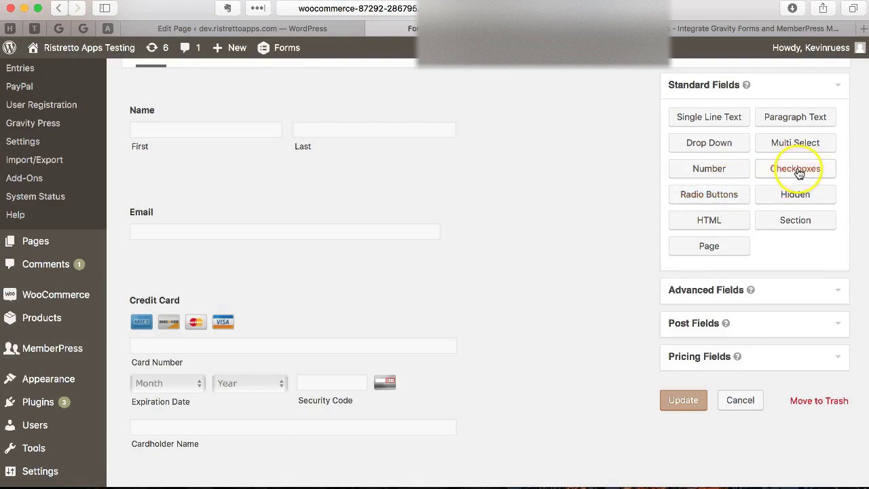
left_click(798, 172)
left_click(793, 172)
left_click(793, 174)
left_click(796, 171)
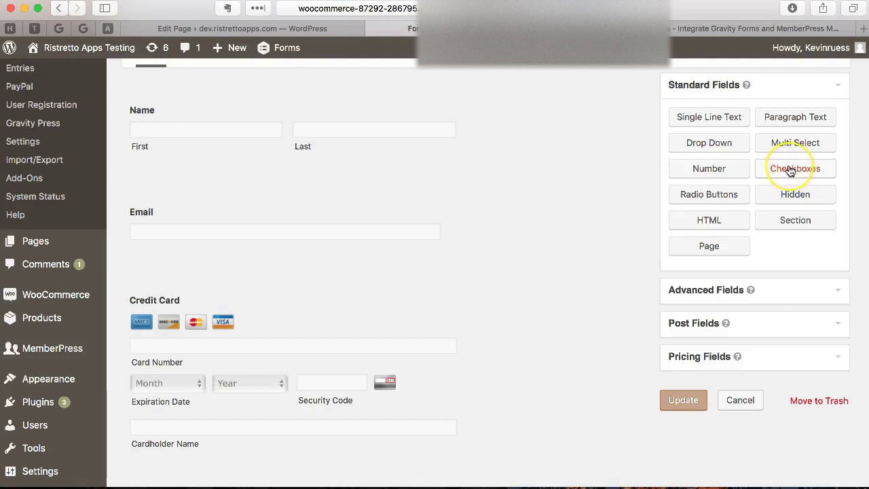
left_click(791, 171)
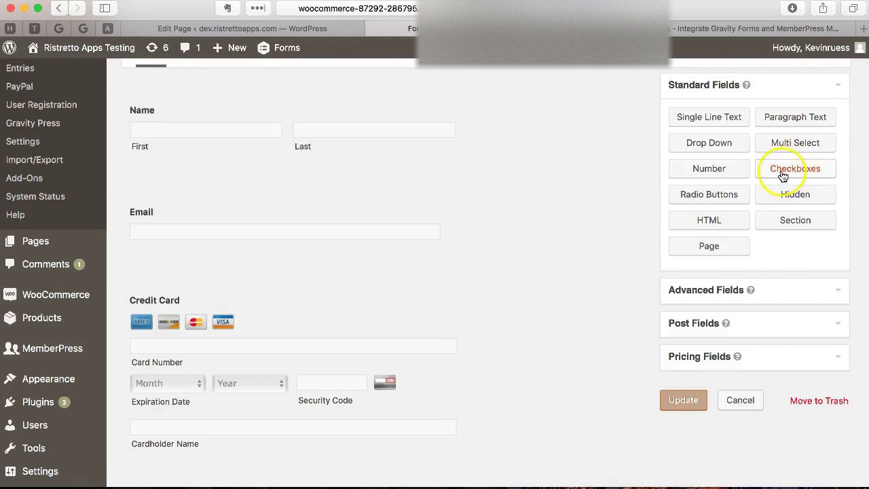
left_click(707, 145)
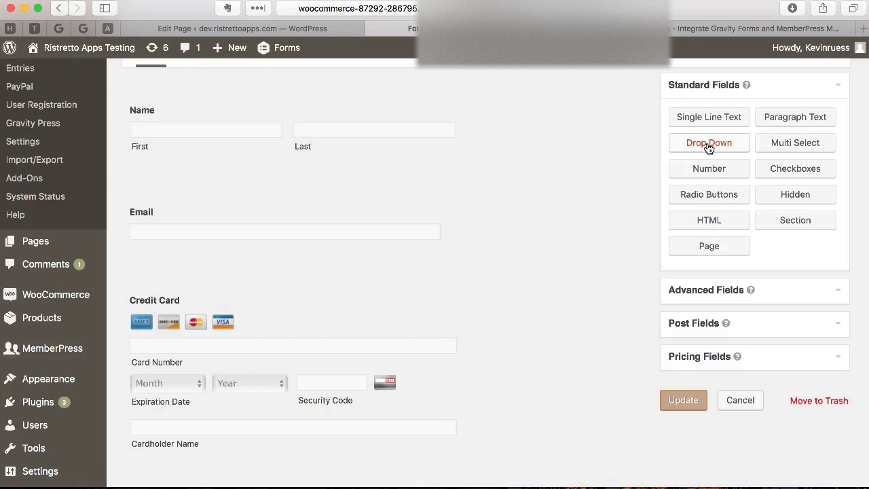
left_click(686, 144)
- Drag a Product pricing field in between Email and Credit Card
left_click(713, 89)
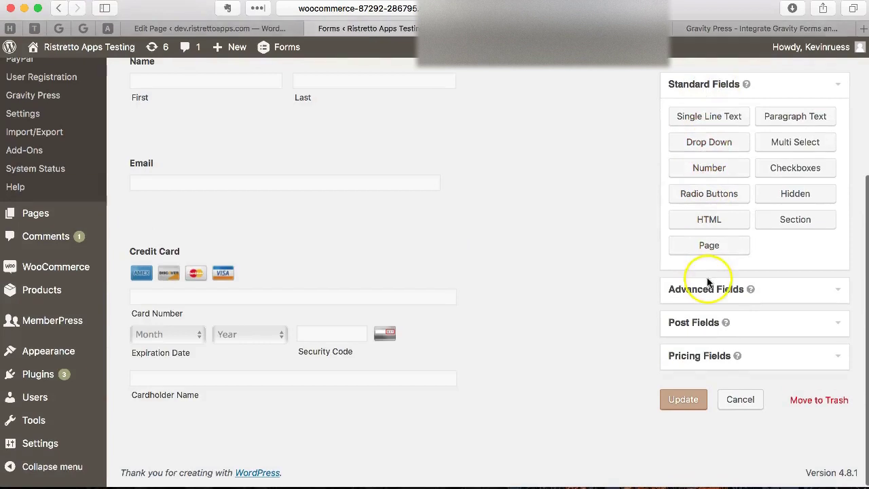
left_click(711, 356)
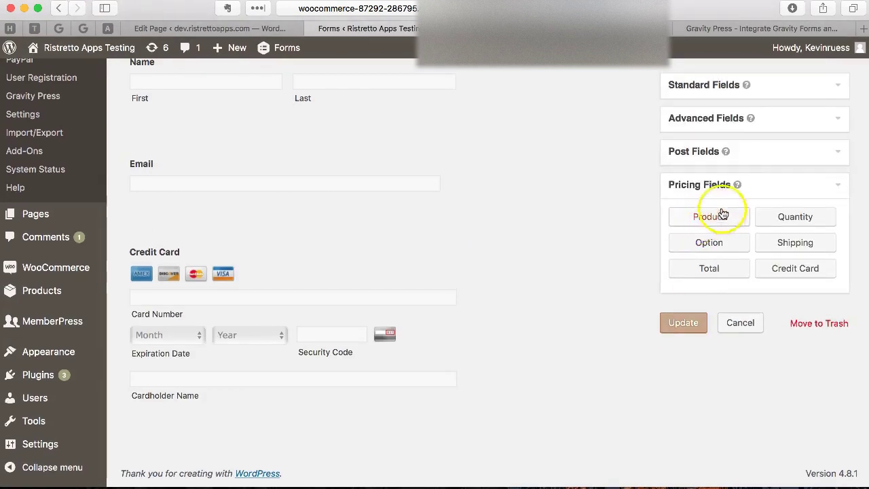
left_click(714, 245)
left_click_drag(715, 217, 335, 223)
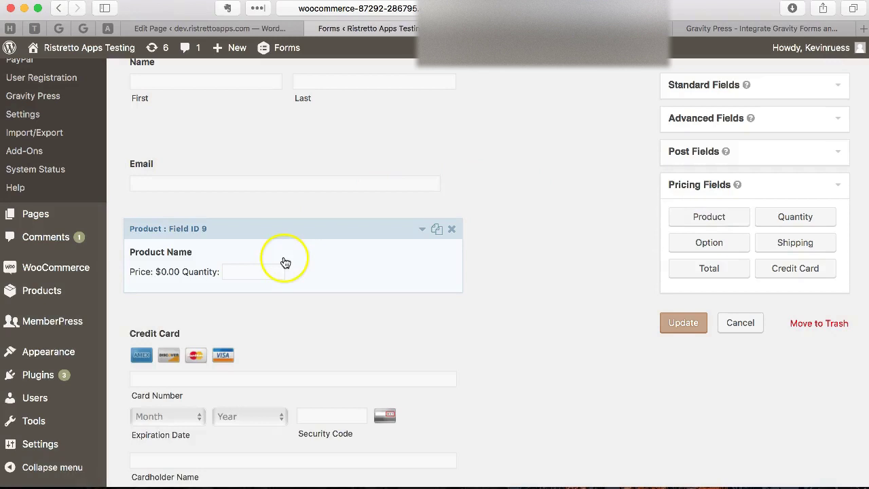
- Change the Product field's type to Radio Buttons
left_click(285, 262)
scroll(284, 262, "down", 5)
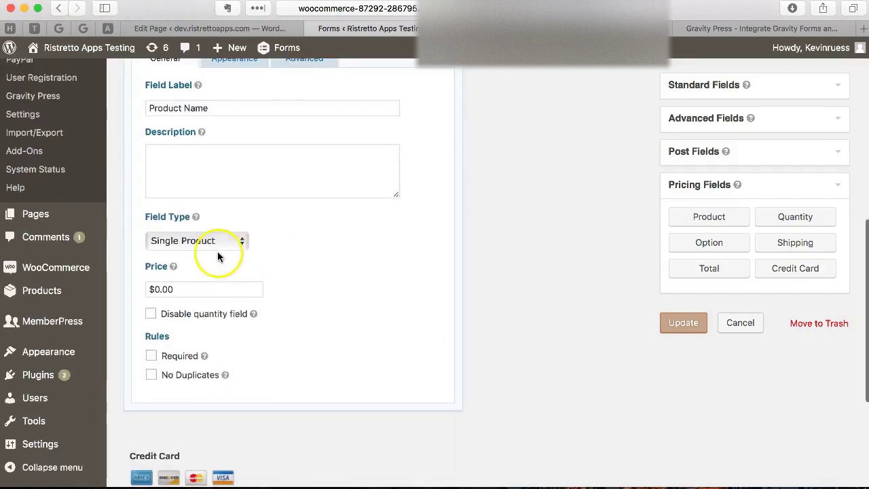
left_click(216, 247)
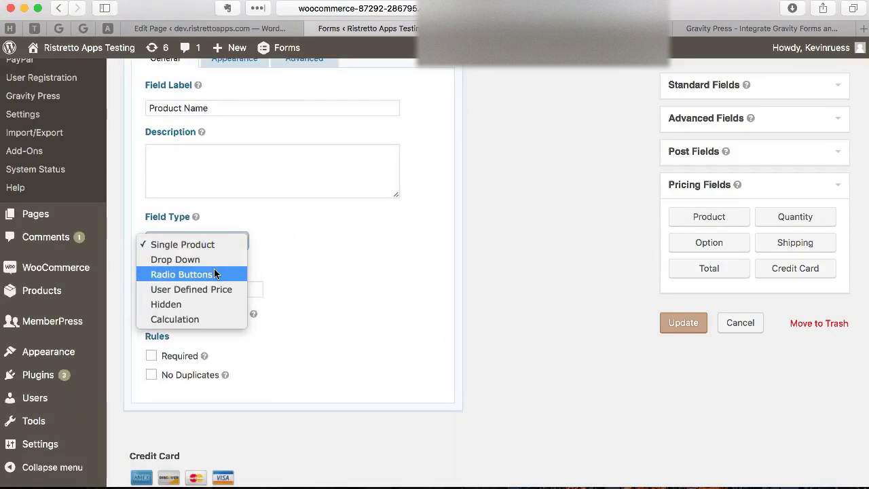
left_click(215, 274)
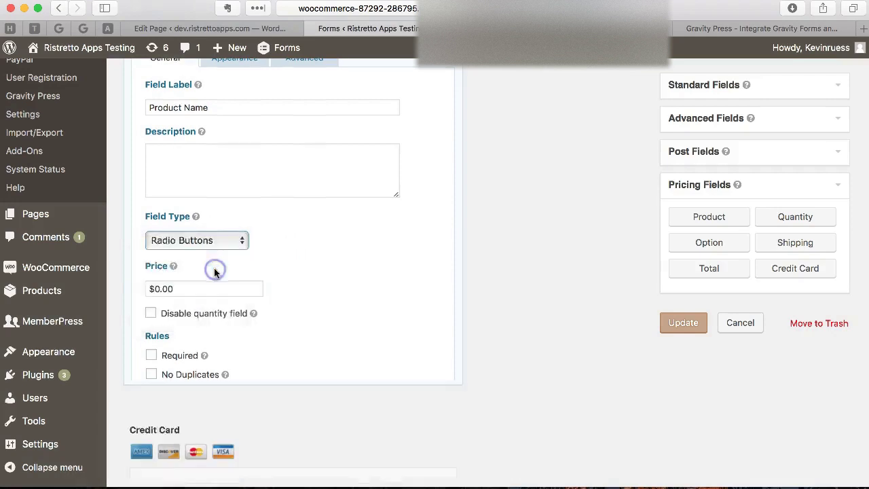
left_click(299, 260)
left_click(304, 188)
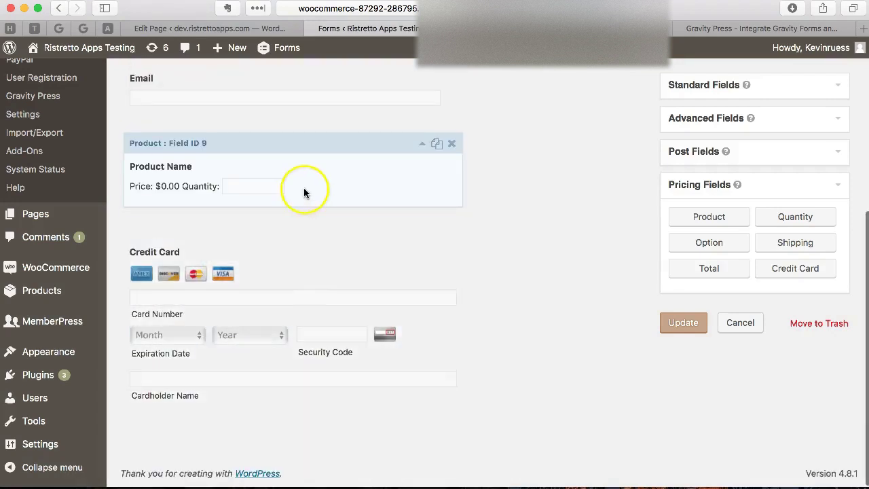
scroll(320, 185, "down", 5)
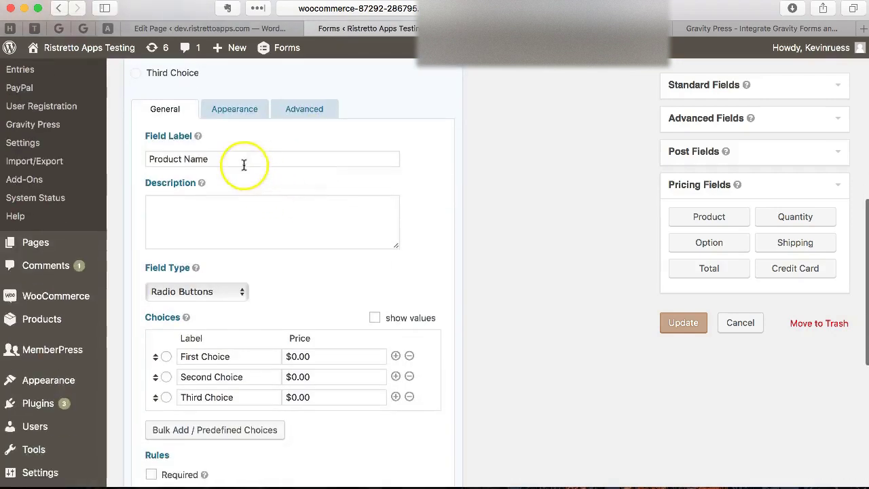
- Label the Product field 'Choose Membership'
left_click_drag(237, 160, 99, 159)
type("Choose ")
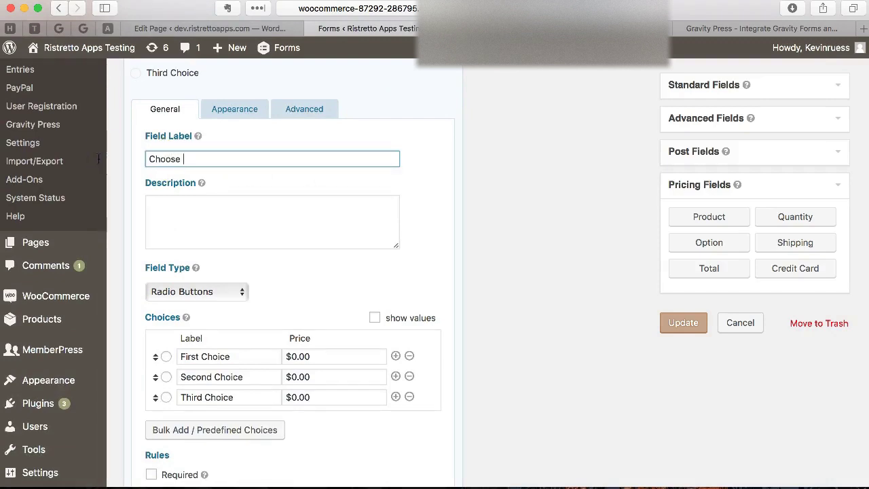
type("Membership")
scroll(312, 224, "down", 3)
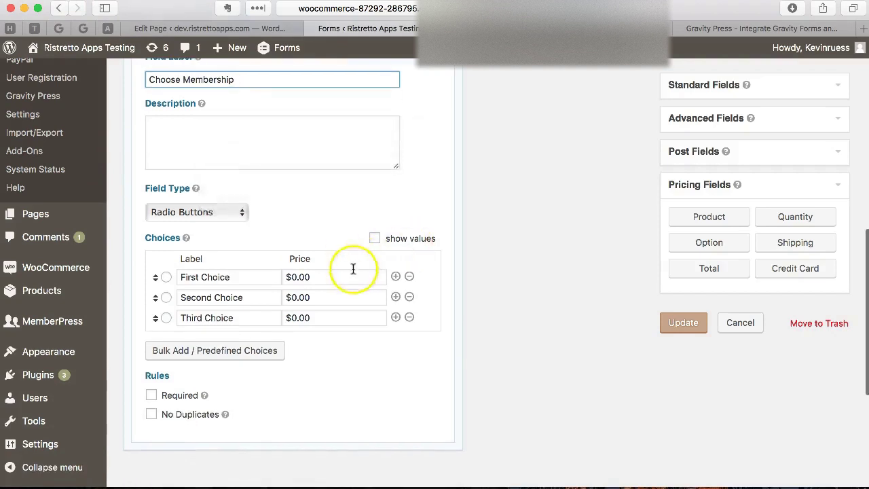
- Enable show values for the choices and bring up Bulk Add / Predefined Choices
left_click(324, 276)
left_click(374, 239)
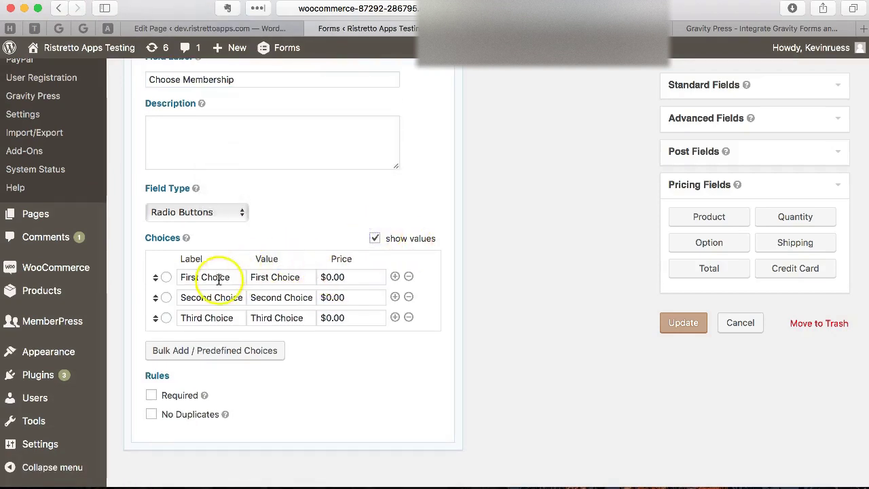
scroll(316, 231, "up", 3)
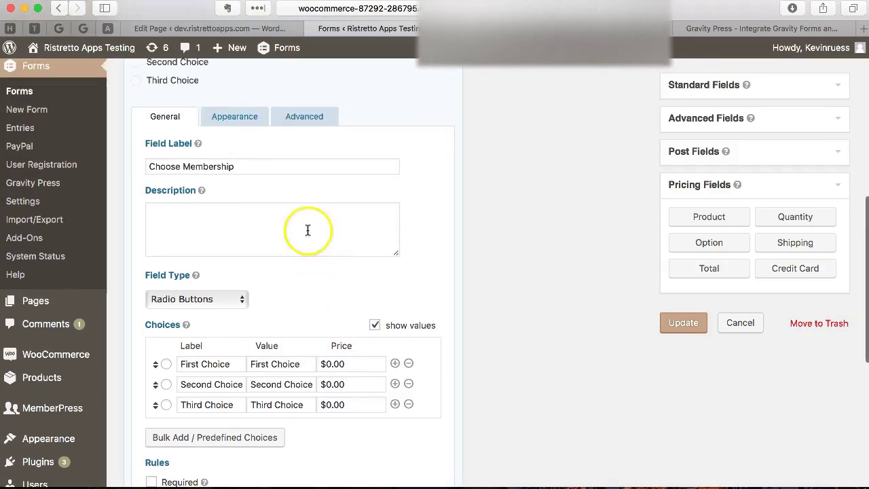
scroll(258, 225, "down", 4)
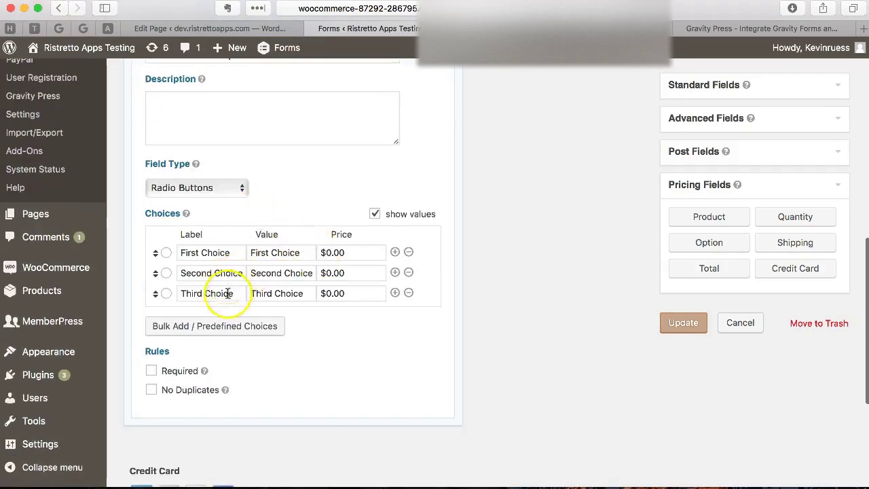
left_click(212, 326)
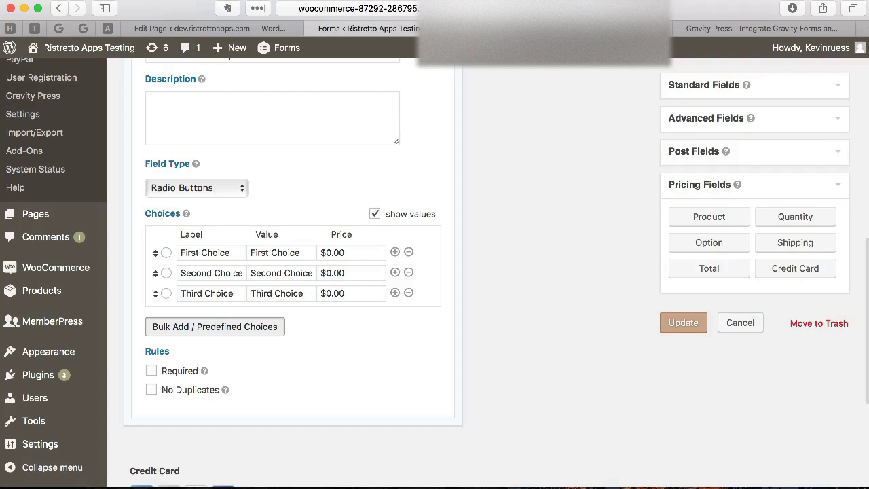
- Load the MemberPress choices Bronze | 111, Gold | 132, Silver | 131 and select their lines
left_click(211, 327)
scroll(312, 319, "down", 5)
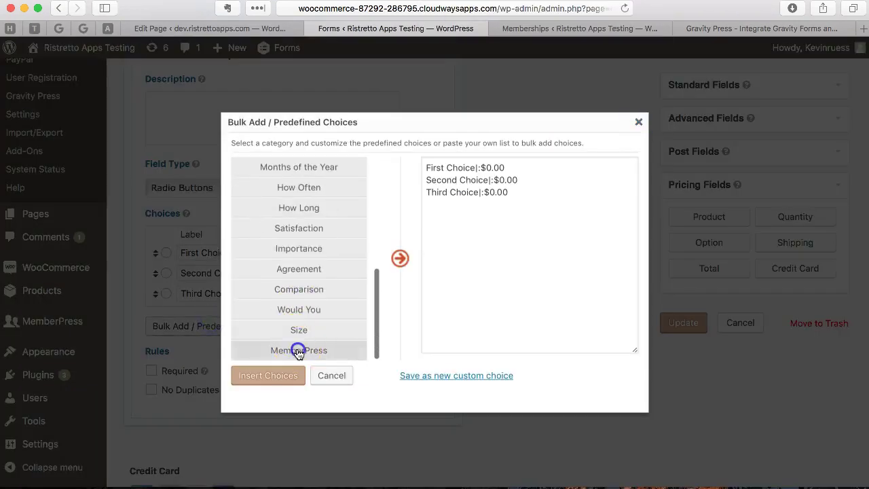
left_click(299, 350)
left_click_drag(442, 252, 403, 151)
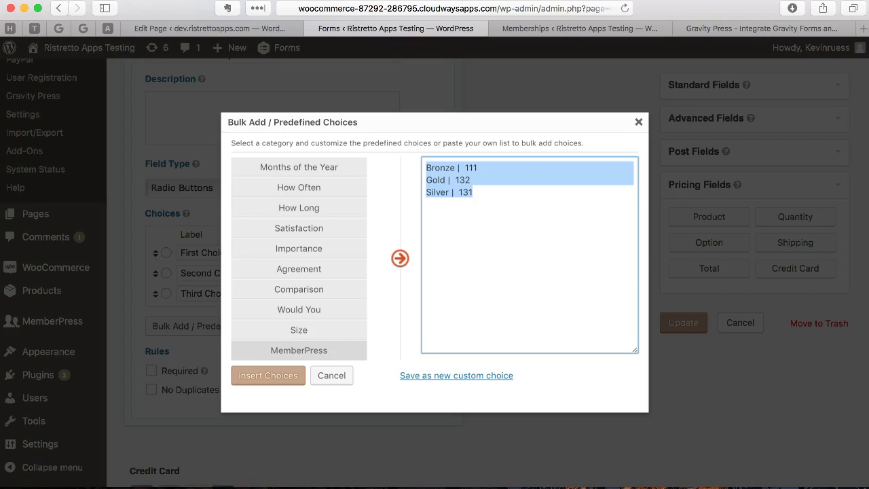
- Insert the membership choices, price them $10, $20 and $30, and make the field required
left_click(268, 376)
left_click(335, 250)
type("10")
key("Tab")
key("Tab")
key("Tab")
key("Tab")
key("Tab")
key("Tab")
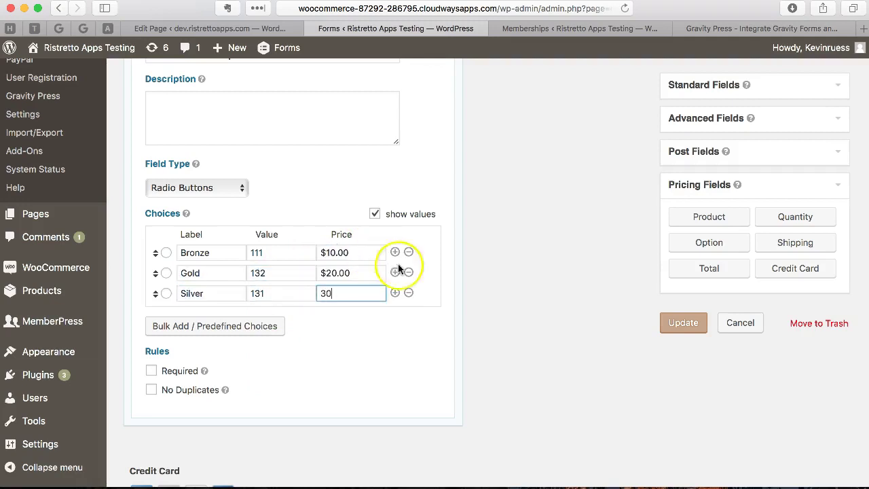
left_click(410, 284)
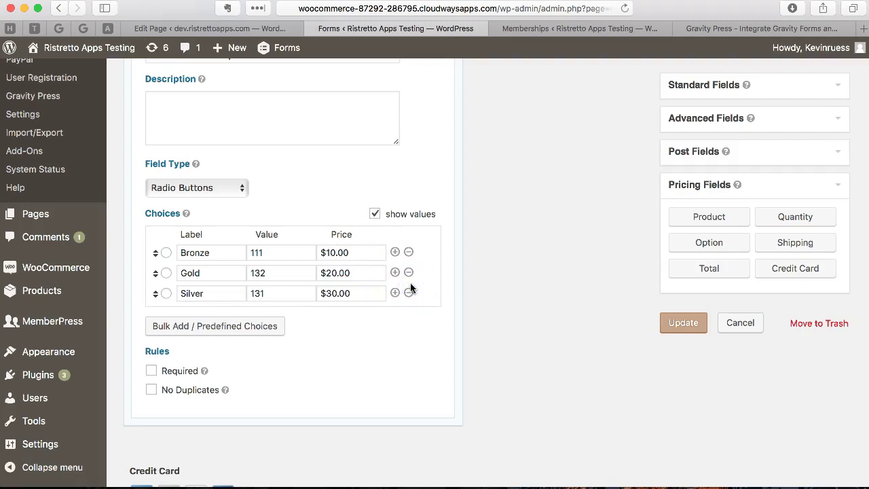
scroll(355, 351, "down", 2)
left_click(182, 325)
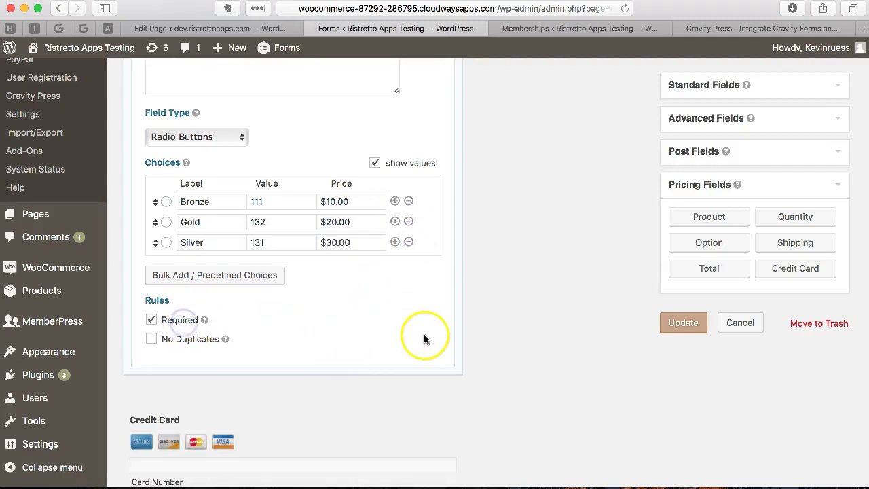
- Place a Total pricing field above Credit Card
scroll(424, 336, "up", 4)
scroll(669, 268, "up", 3)
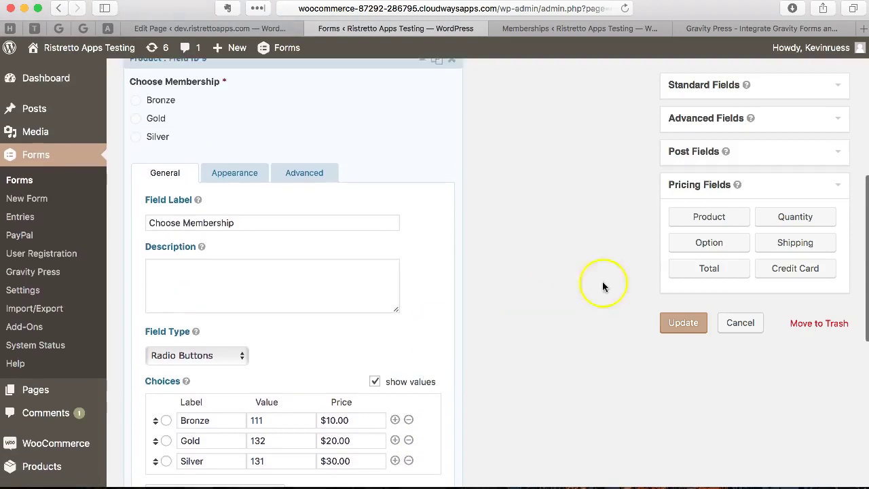
scroll(711, 272, "down", 3)
scroll(684, 271, "down", 7)
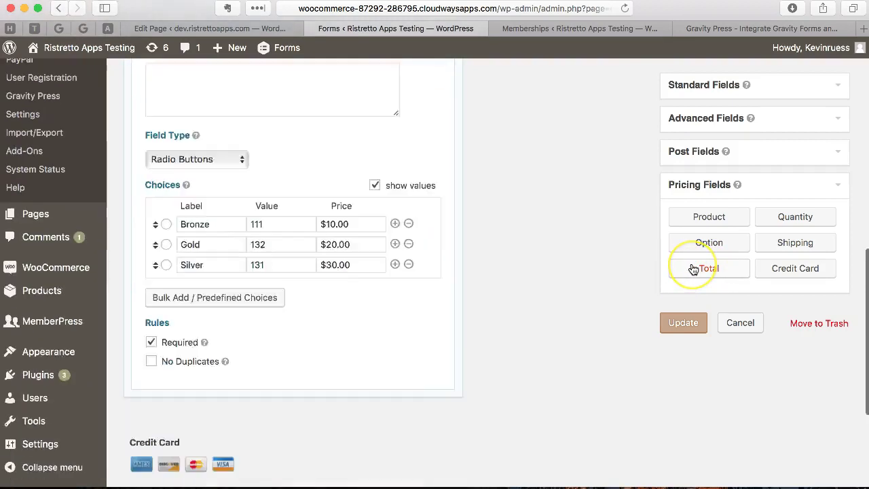
left_click(710, 270)
left_click_drag(710, 270, 329, 279)
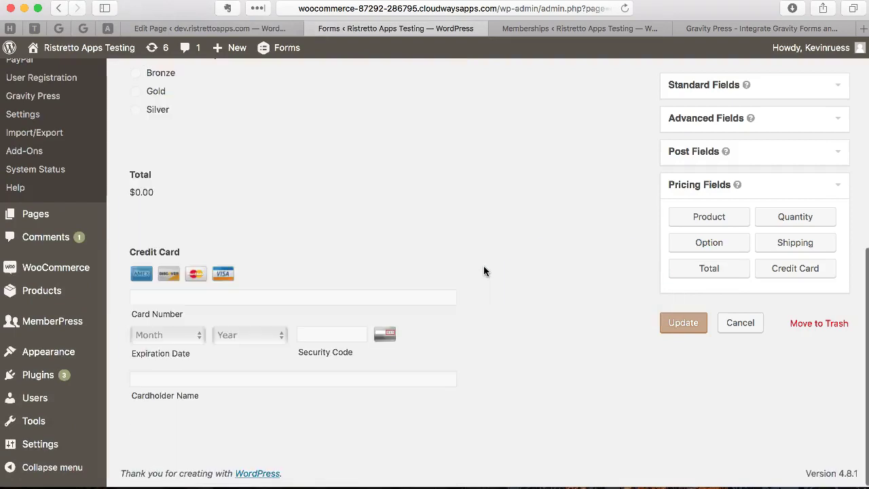
- Keep Choose Membership as Radio Buttons and update the form
scroll(484, 266, "up", 4)
left_click(355, 230)
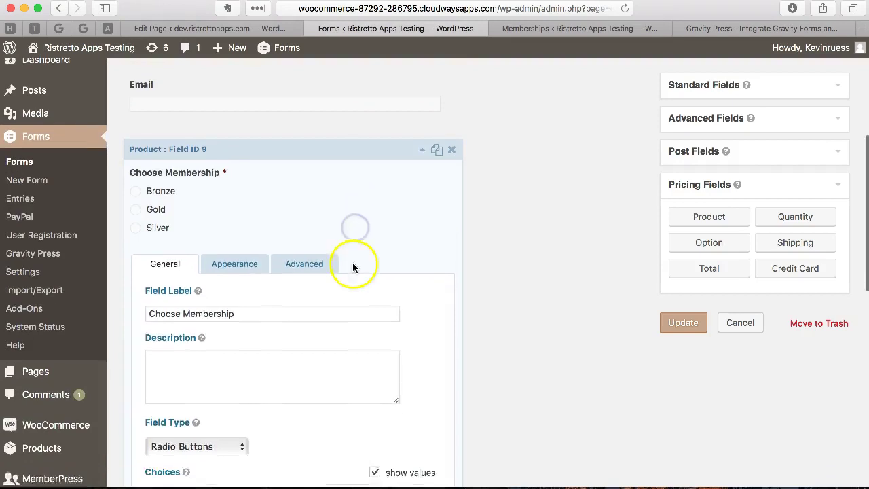
scroll(352, 262, "down", 3)
left_click(215, 299)
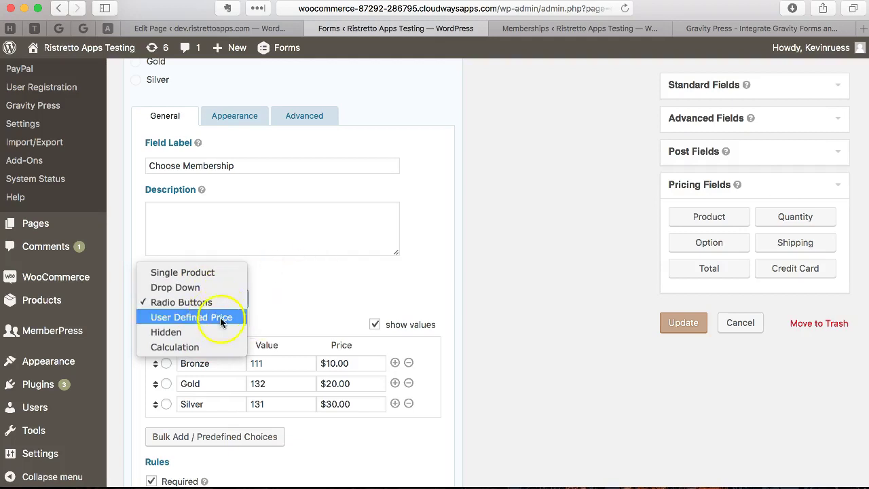
left_click(338, 294)
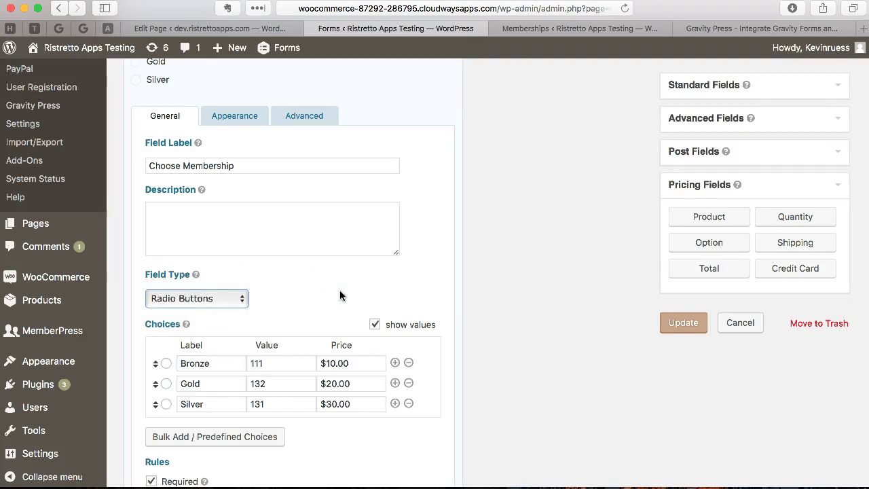
scroll(340, 295, "up", 4)
scroll(340, 295, "down", 5)
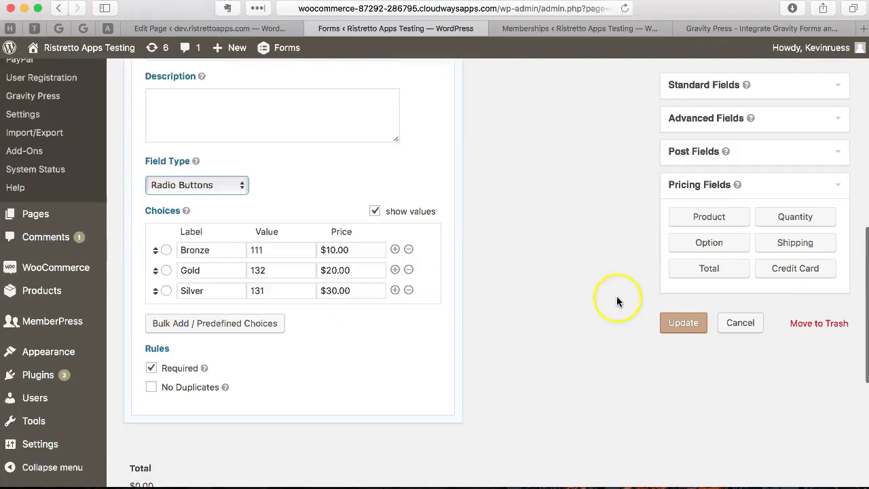
left_click(683, 323)
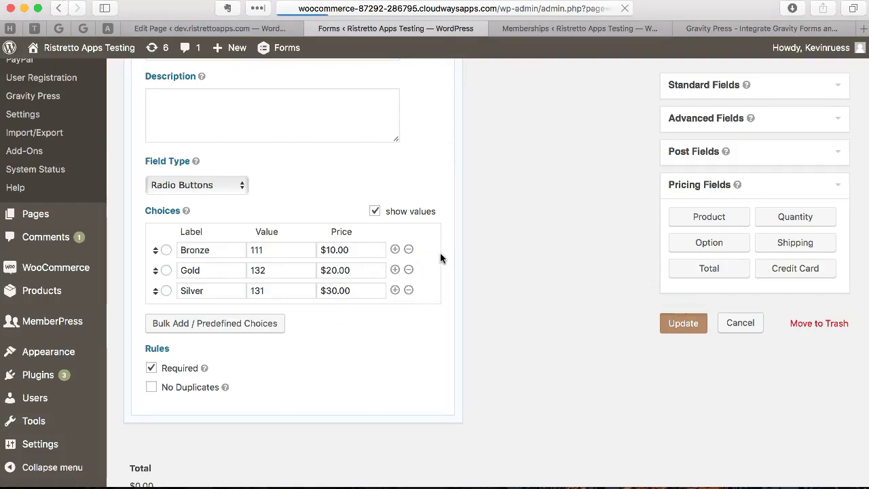
- Go to the page embedding the form and select its gravityform shortcode
scroll(439, 252, "down", 5)
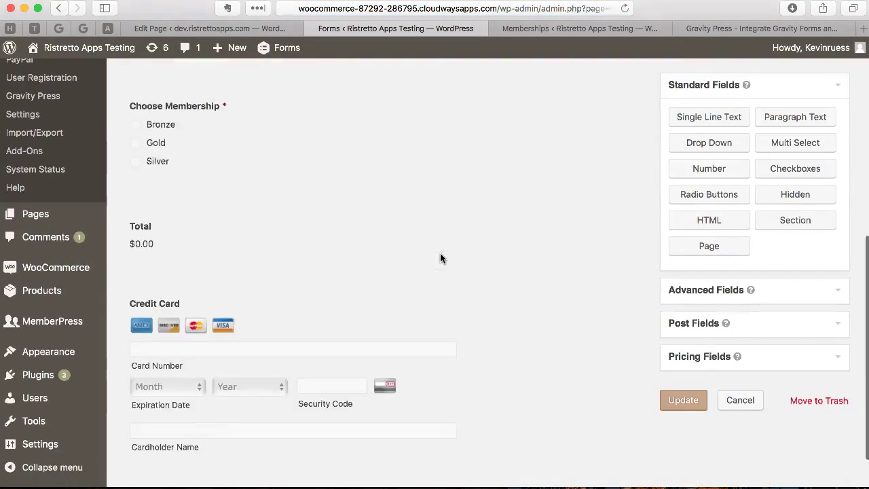
scroll(440, 258, "down", 2)
scroll(440, 258, "up", 10)
left_click(477, 265)
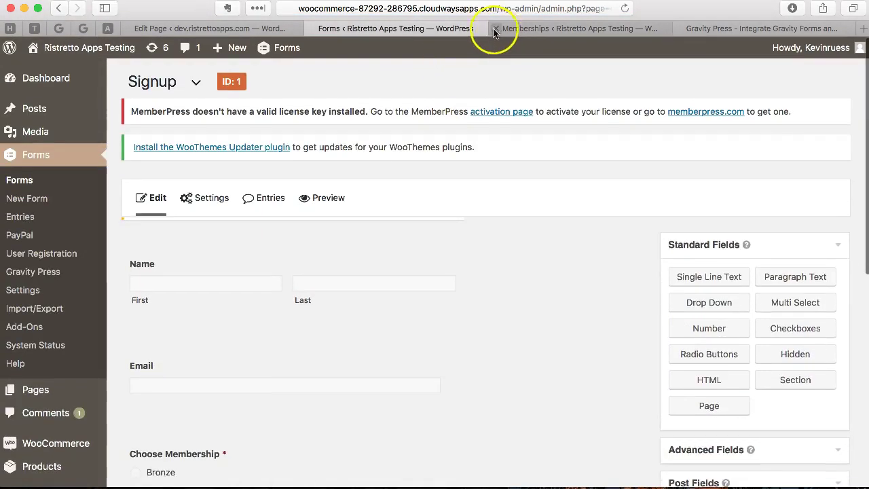
left_click(233, 28)
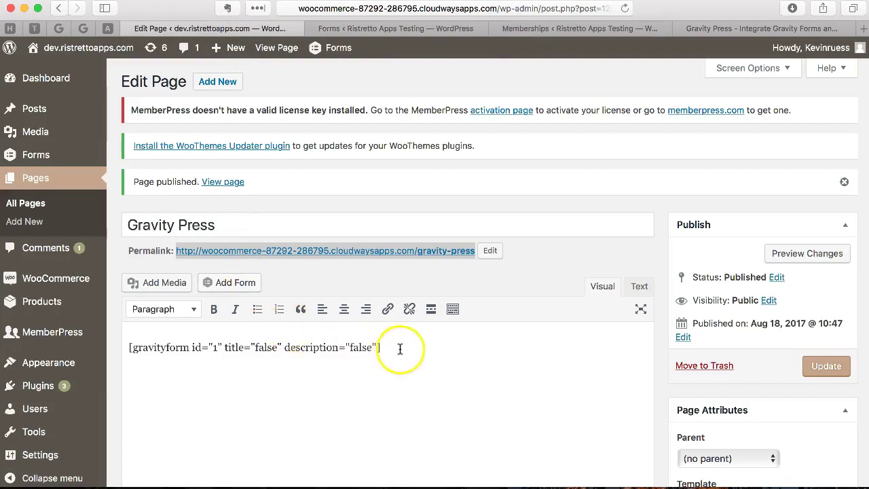
triple_click(403, 351)
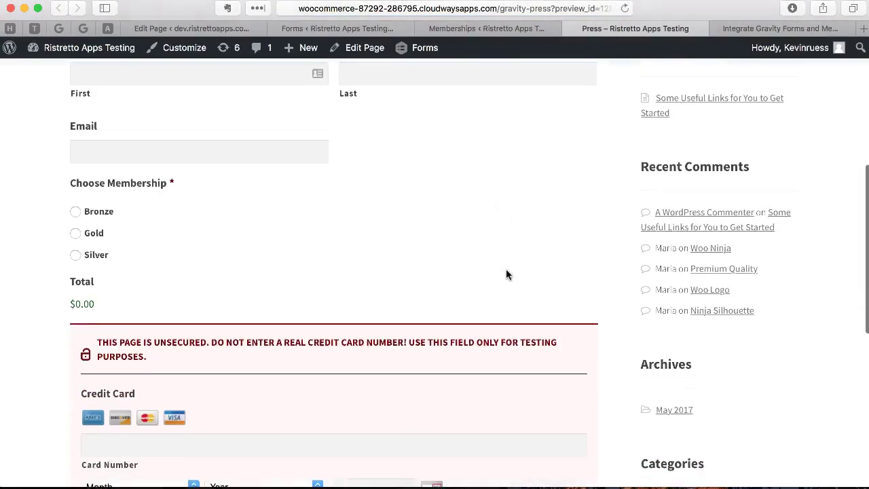
- In the preview, try Bronze, Gold and Silver, ending on Bronze with a $10.00 Total
left_click(93, 206)
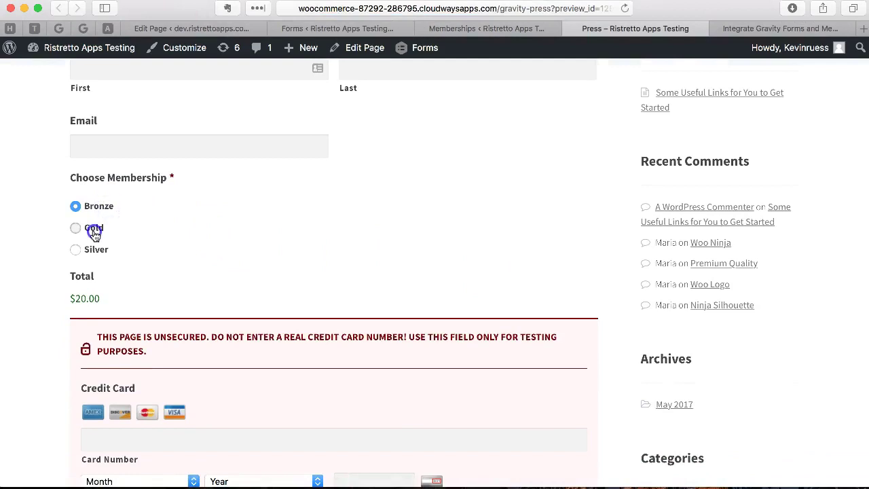
left_click(94, 233)
left_click(94, 248)
left_click(94, 216)
left_click(93, 228)
left_click(93, 248)
left_click(93, 212)
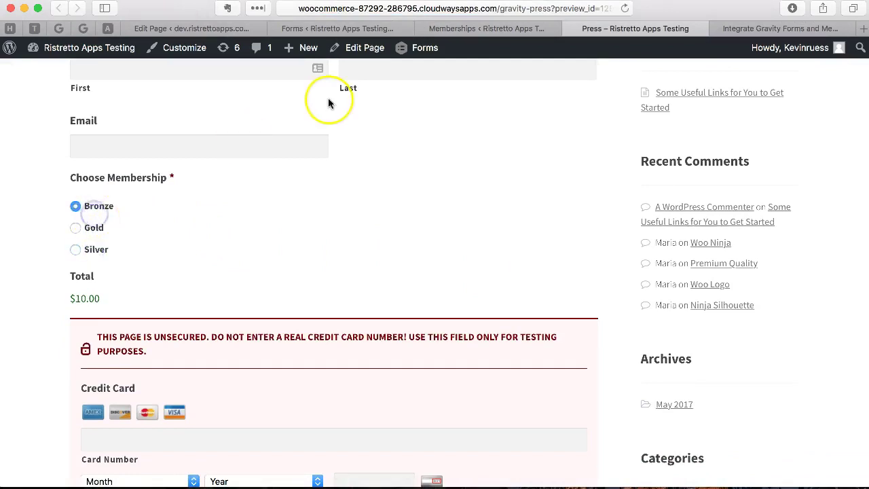
- Check the MemberPress membership IDs and prices, then return to the Signup form
left_click(456, 29)
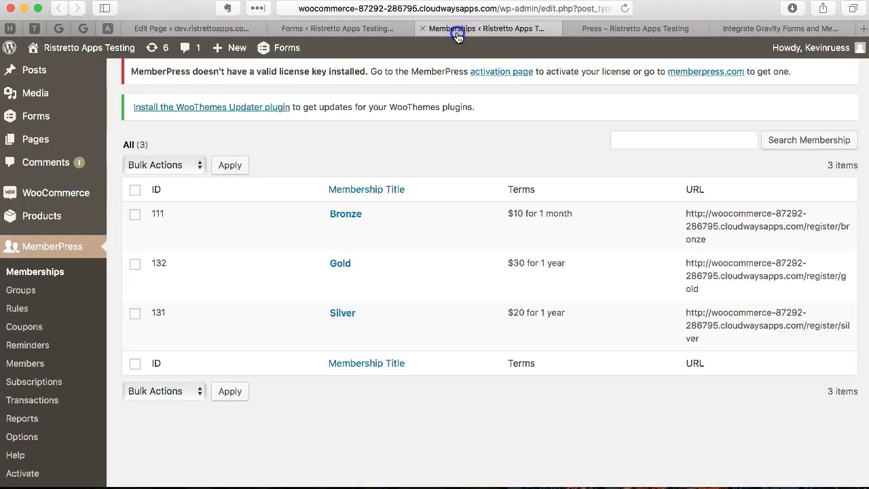
scroll(285, 116, "up", 2)
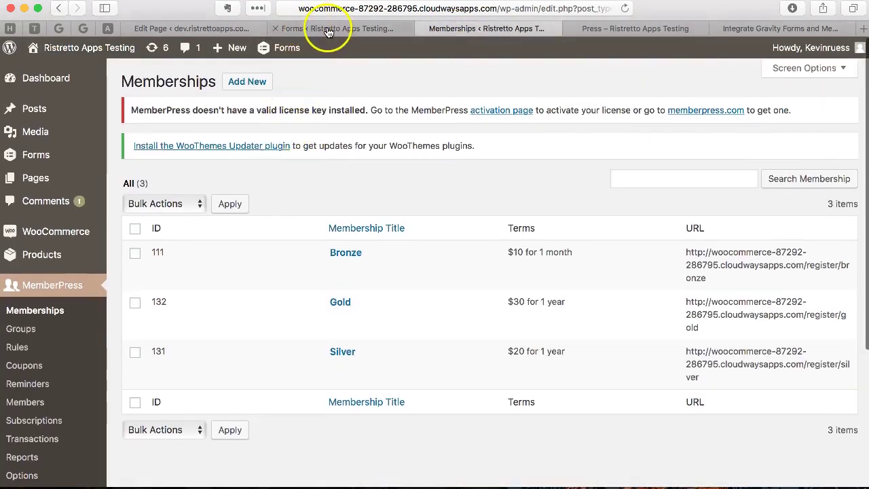
left_click(328, 30)
scroll(274, 163, "down", 2)
mouse_move(212, 139)
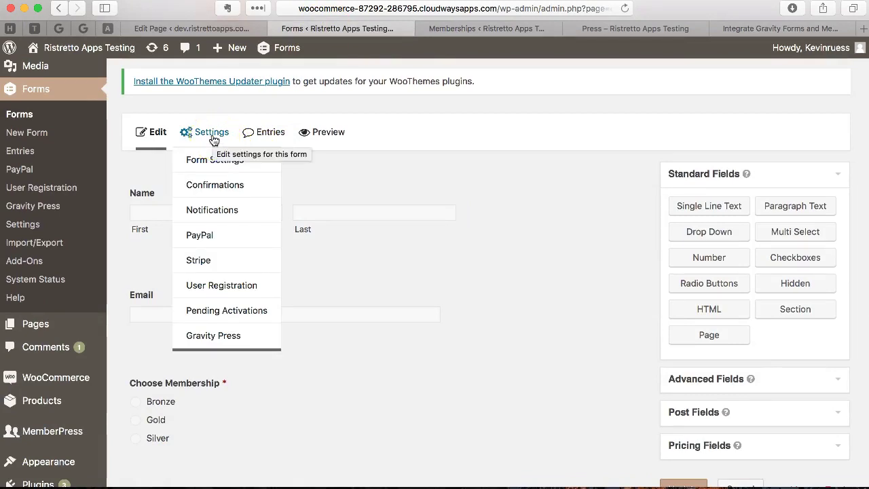
scroll(212, 139, "up", 2)
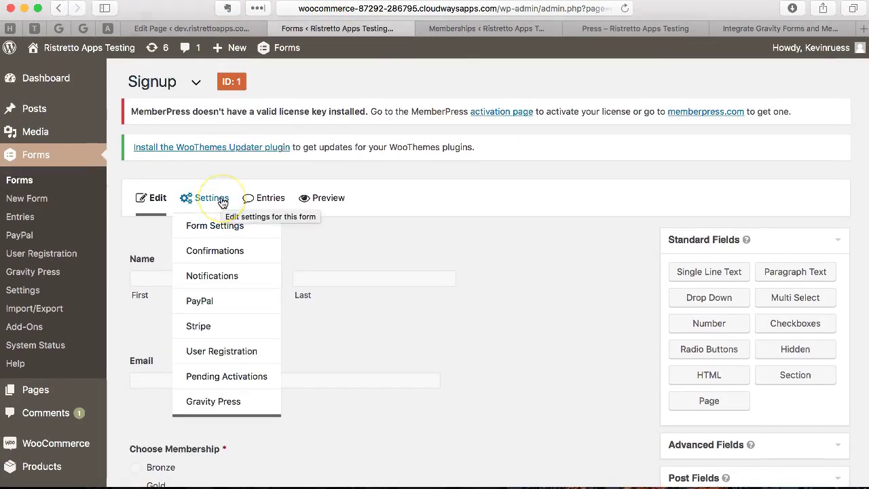
- Delete the form's existing Gravity Press feed
left_click(213, 402)
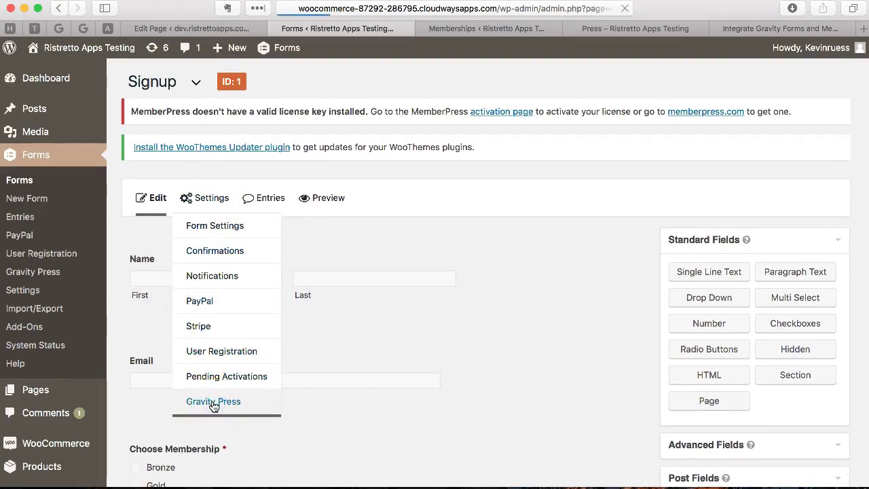
scroll(213, 405, "down", 4)
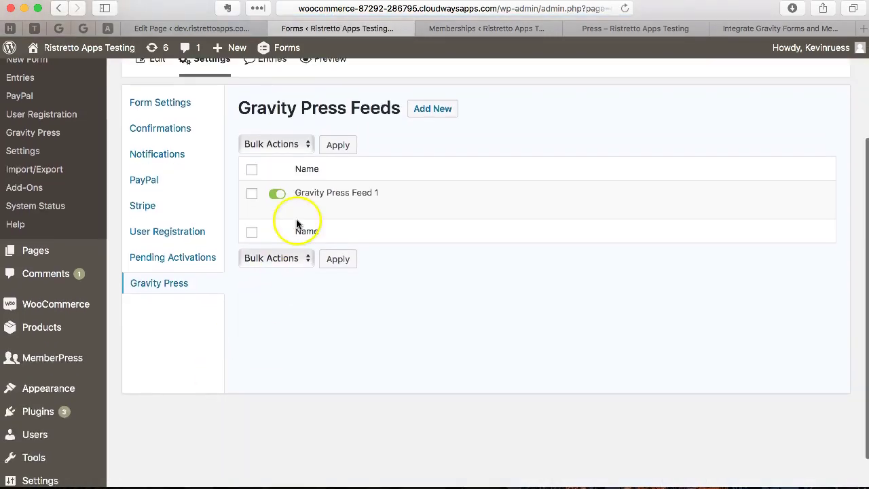
mouse_move(303, 208)
left_click(330, 208)
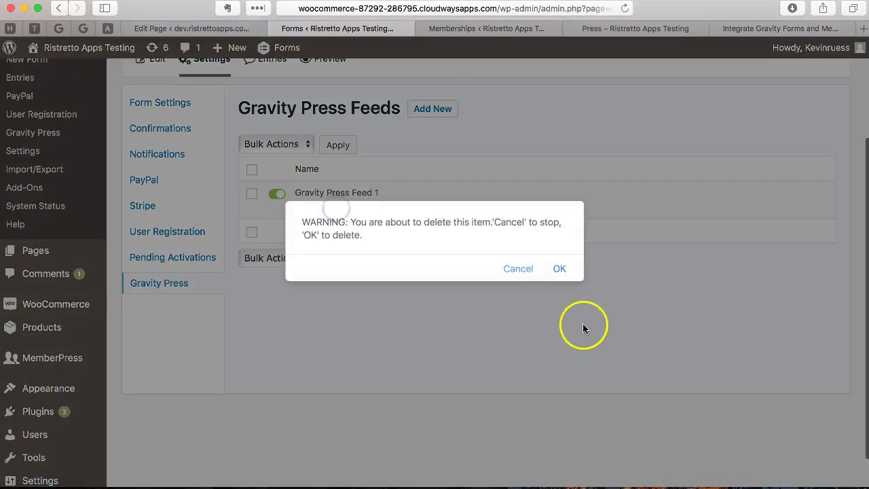
left_click(558, 267)
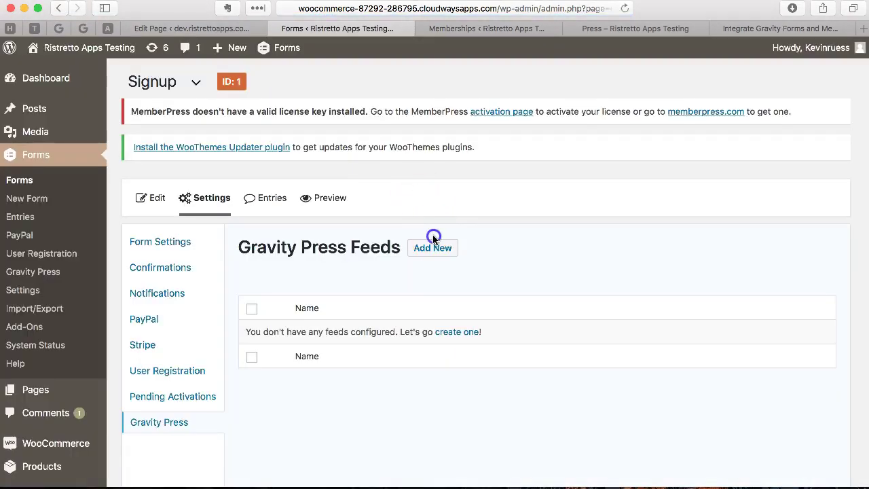
- Start a new Gravity Press feed, selecting its name and keeping MemberPress Field 1 as level field
left_click(433, 250)
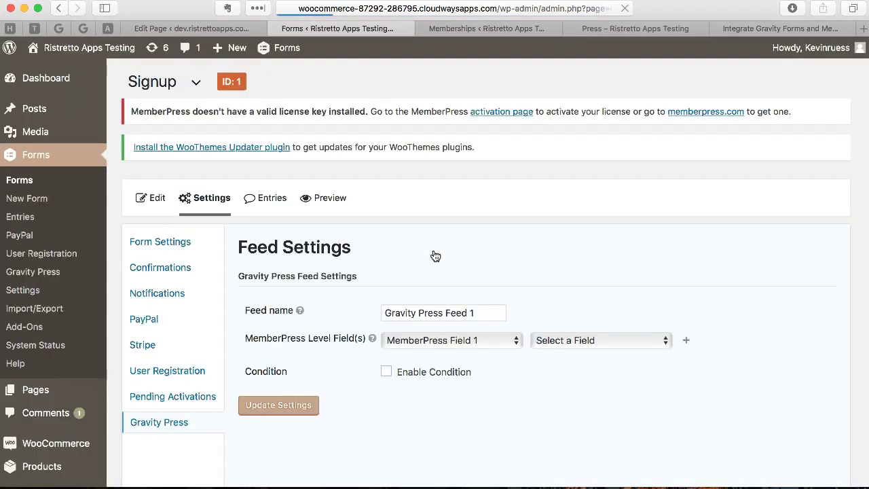
scroll(430, 253, "down", 3)
left_click(478, 229)
left_click_drag(477, 228, 371, 227)
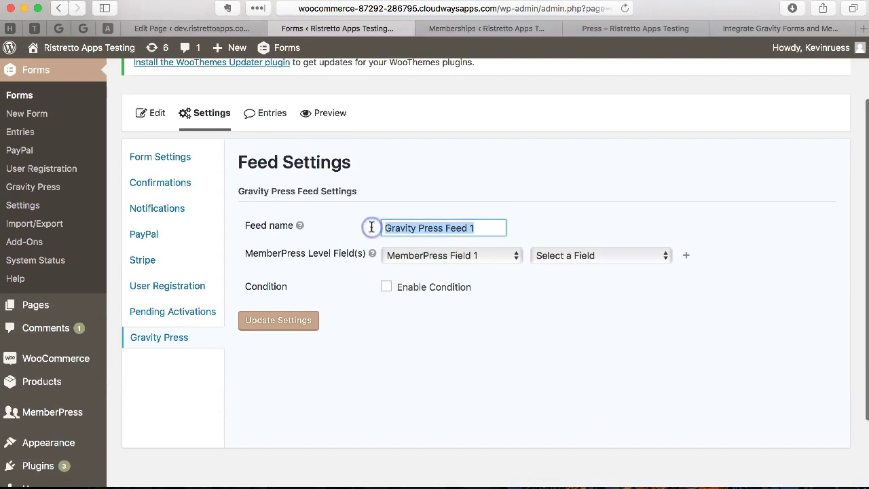
left_click(468, 256)
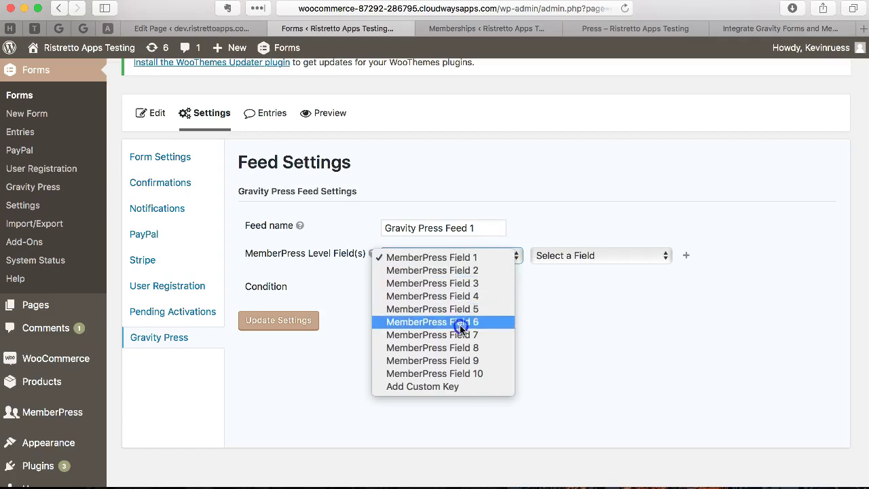
left_click(459, 259)
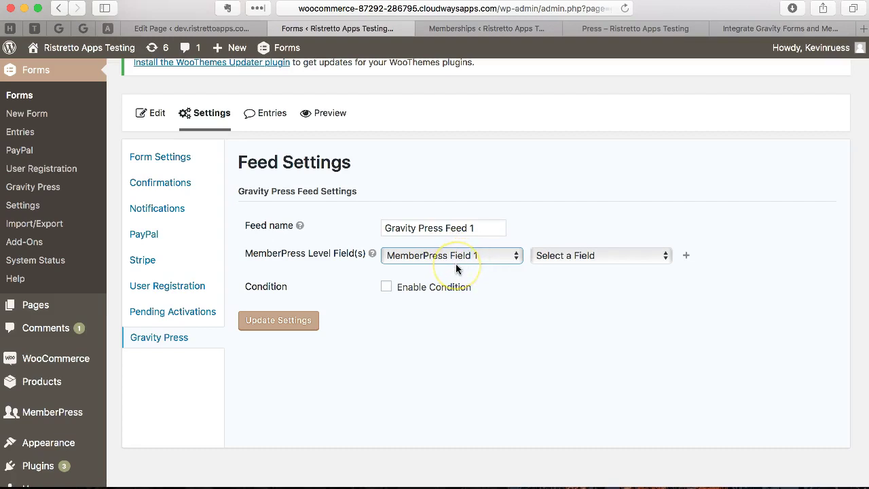
left_click(449, 255)
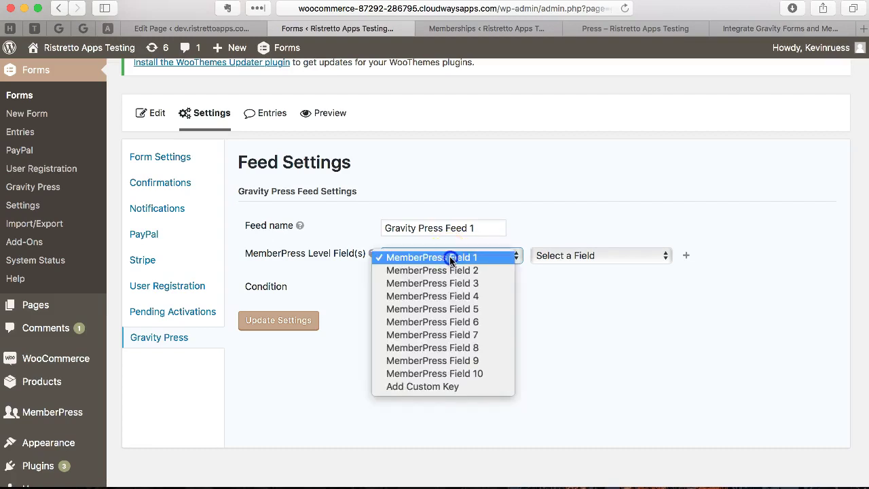
left_click(450, 258)
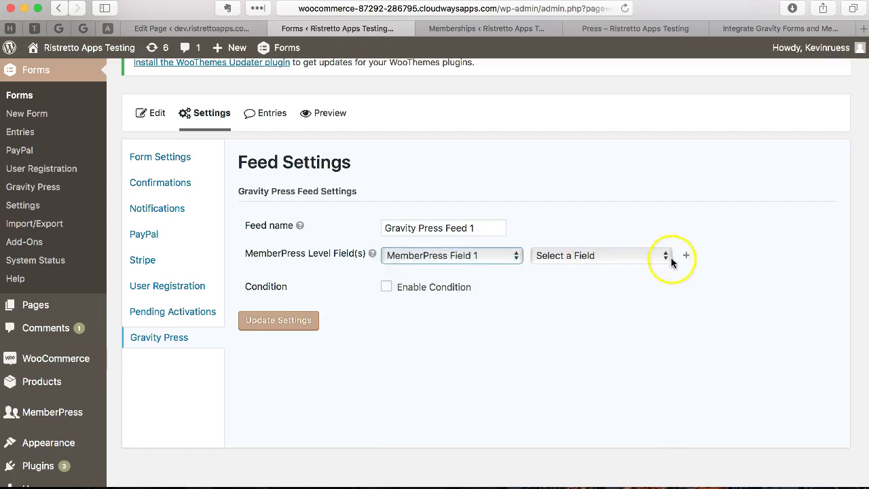
- Add two extra field mapping rows, then remove them again
left_click(685, 256)
left_click(686, 278)
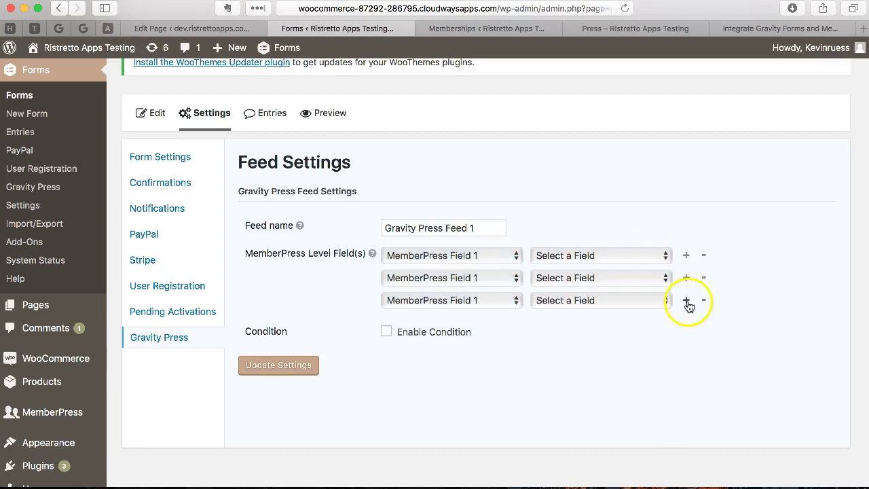
left_click(630, 300)
left_click(634, 366)
left_click(704, 301)
left_click(703, 279)
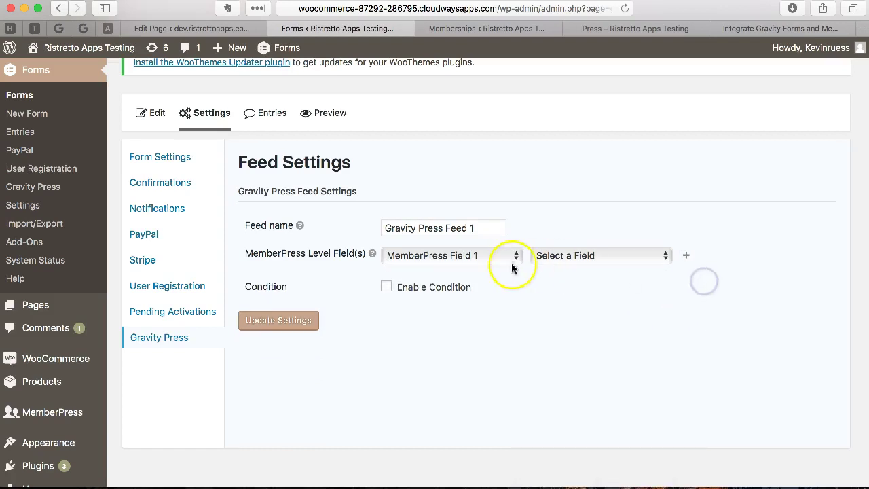
- Map MemberPress Field 1 to the Choose Membership form field
left_click(472, 254)
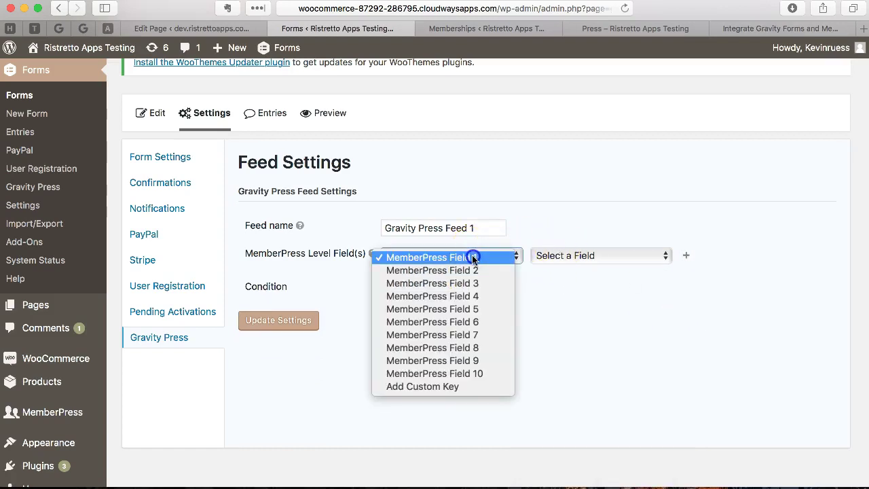
left_click(472, 256)
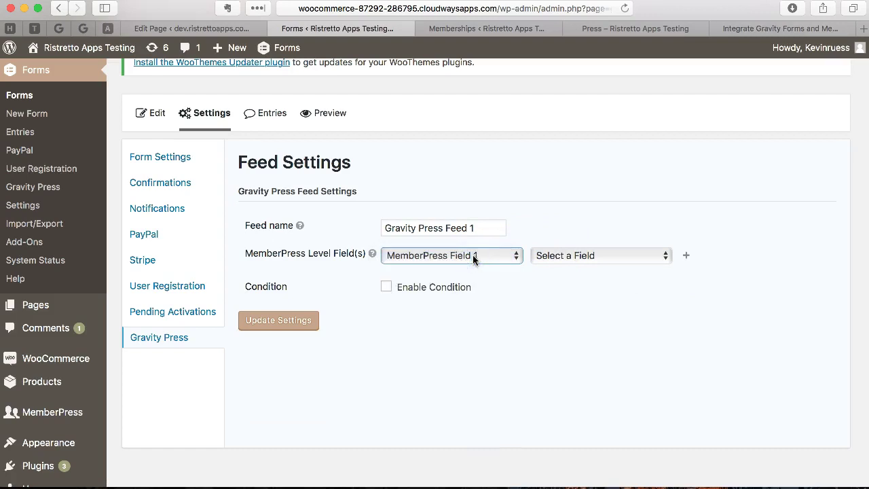
left_click(551, 256)
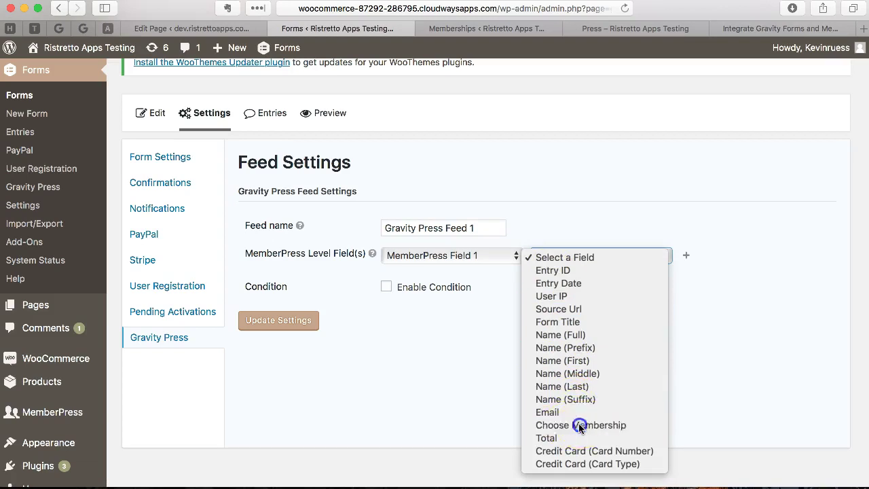
left_click(594, 425)
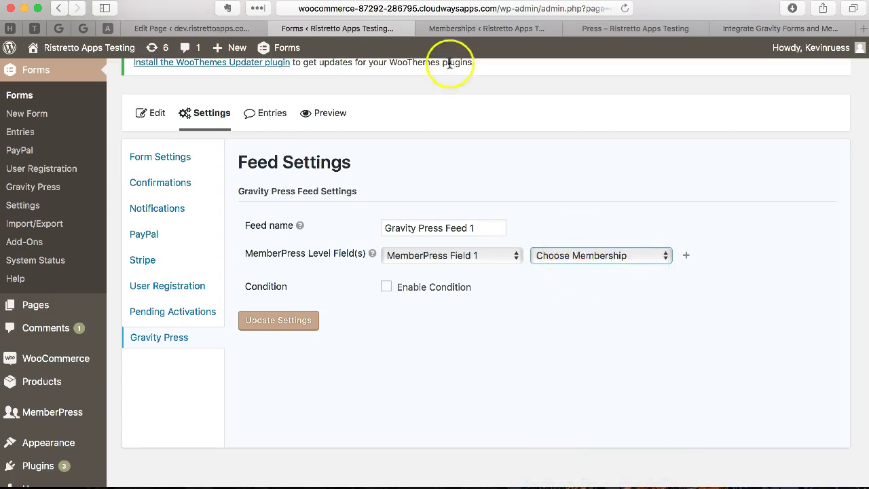
- Check the memberships and the preview, where Silver totals $30.00, then set Bronze again
left_click(448, 29)
left_click(215, 28)
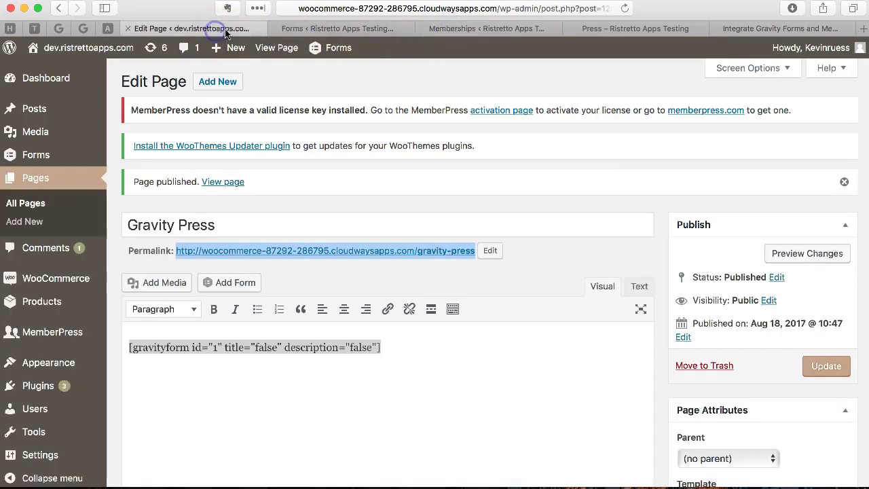
left_click(737, 28)
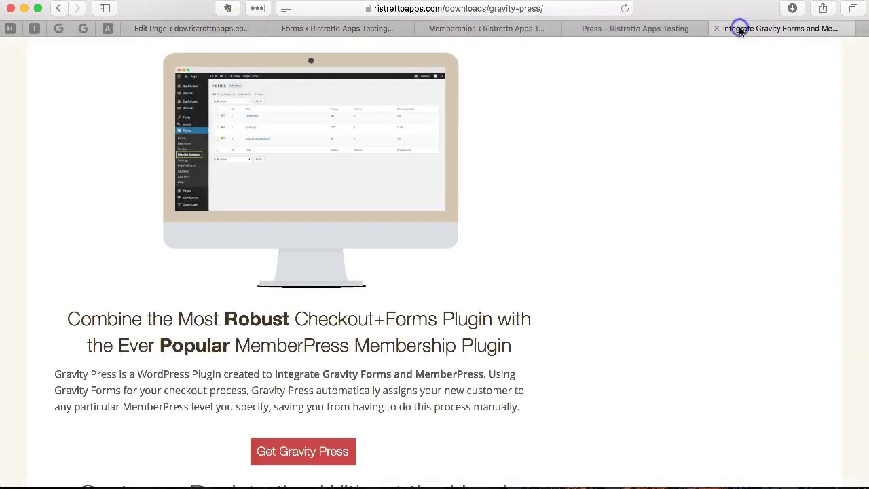
left_click(651, 28)
scroll(541, 224, "up", 3)
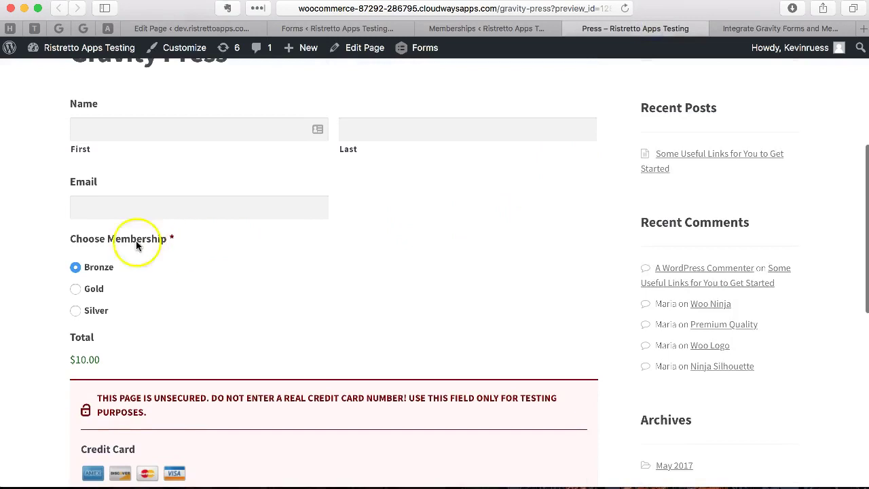
left_click(89, 288)
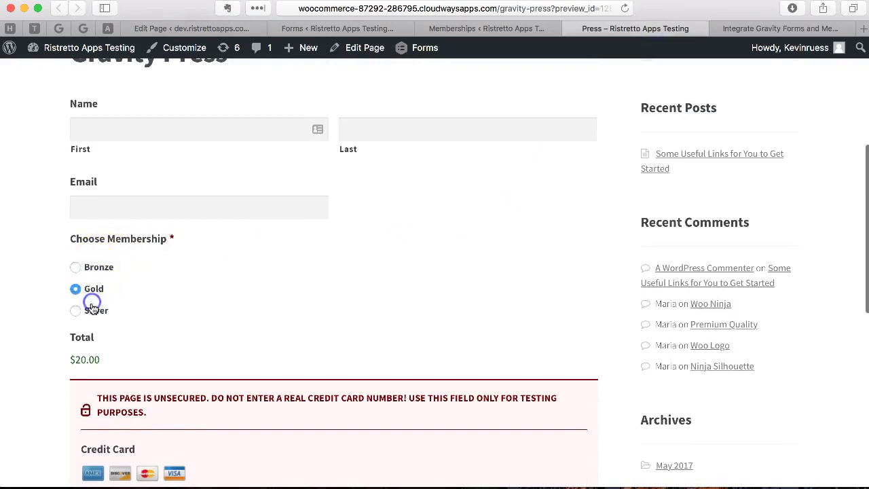
left_click(93, 304)
left_click(98, 267)
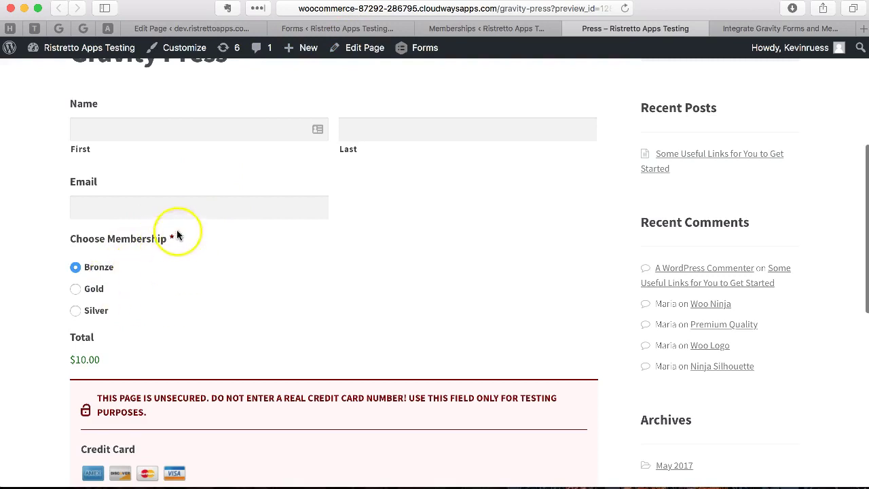
- Confirm the MemberPress Field 1 to Choose Membership mapping and save the feed settings
left_click(359, 28)
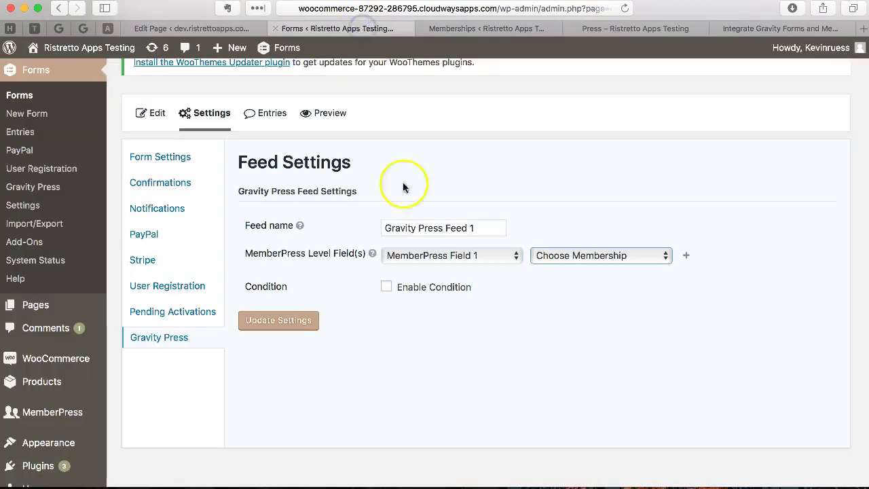
left_click(685, 256)
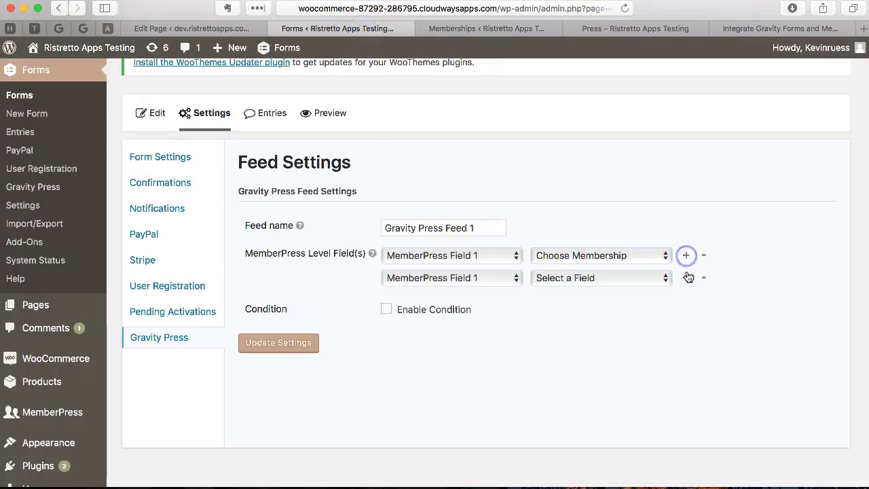
left_click(686, 278)
left_click(704, 279)
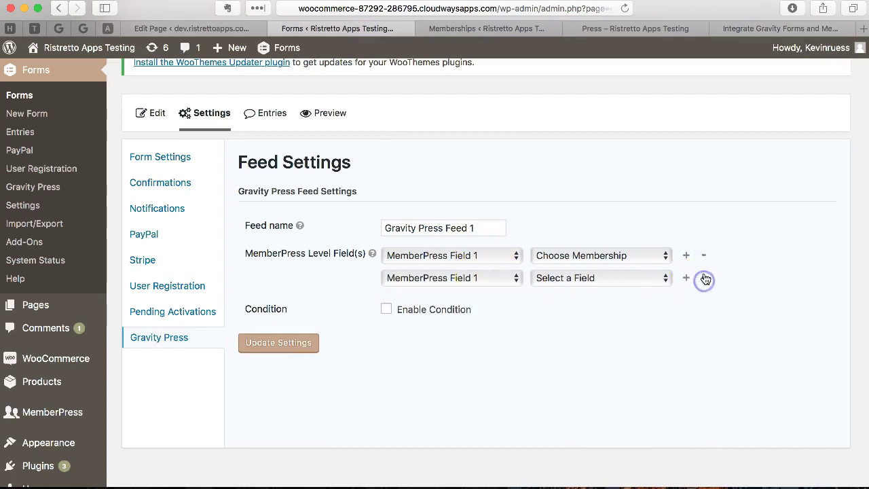
left_click(704, 277)
left_click(566, 256)
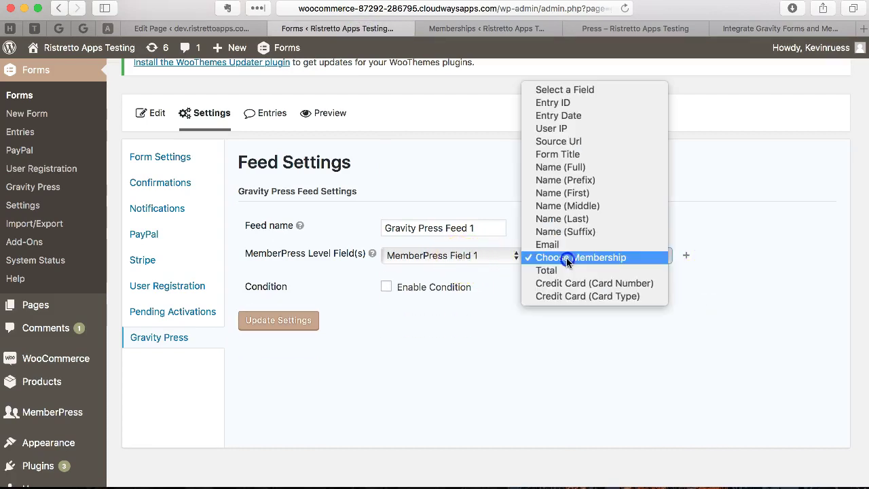
left_click(564, 258)
left_click(484, 258)
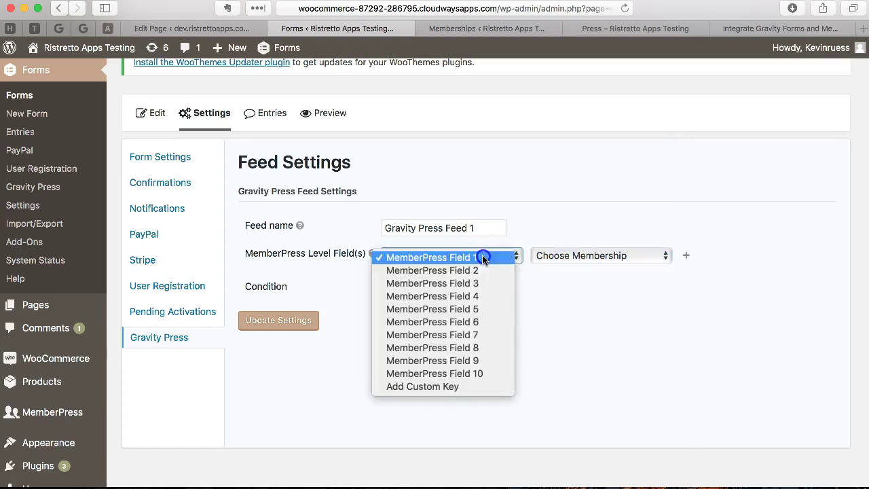
left_click(484, 258)
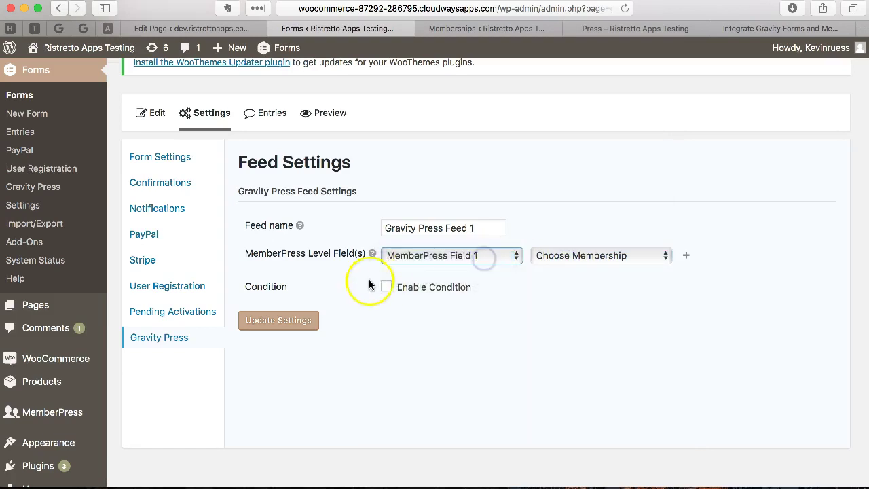
left_click(273, 330)
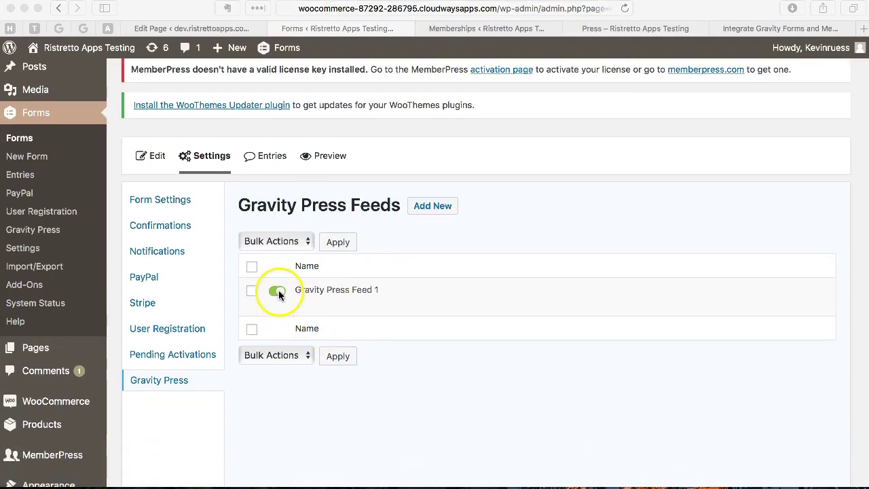
left_click(278, 291)
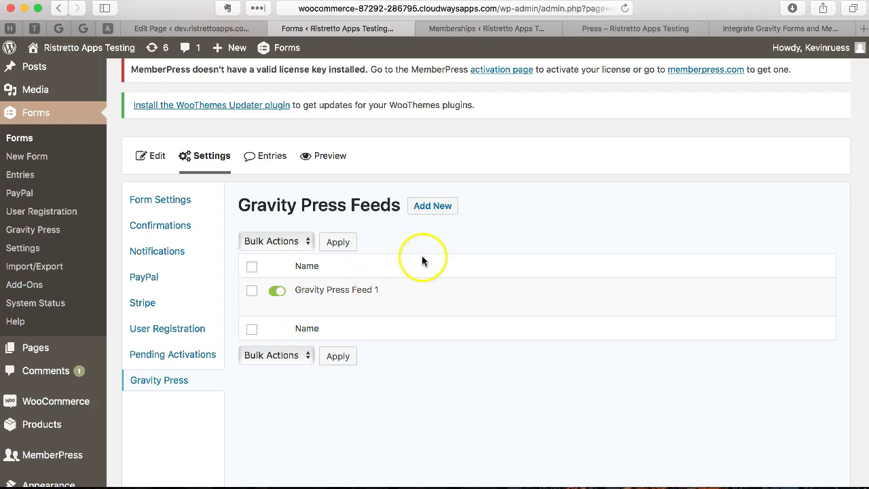
scroll(383, 207, "up", 2)
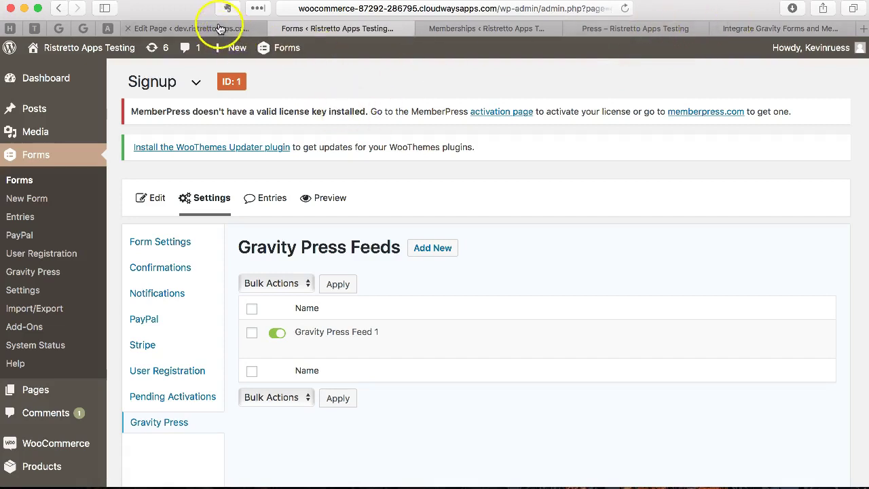
- Open the Signup form and bring up the Name field's Advanced settings
left_click(153, 208)
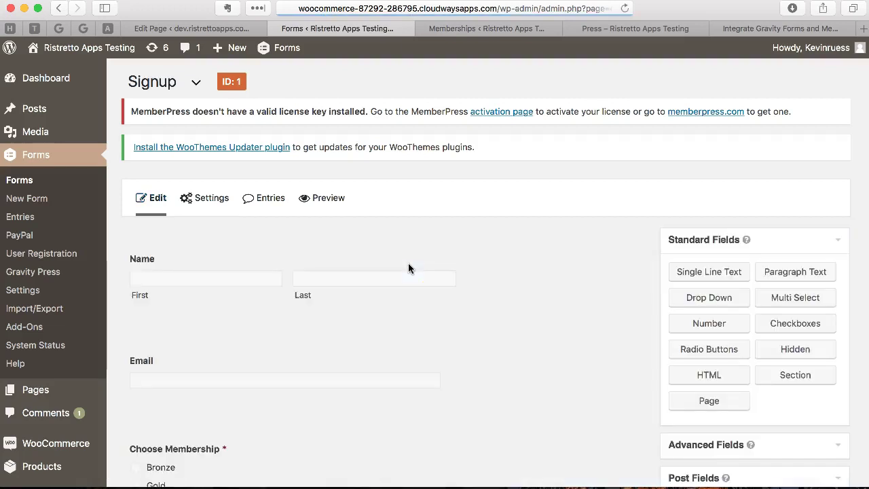
scroll(394, 258, "down", 2)
left_click(361, 222)
scroll(356, 217, "down", 3)
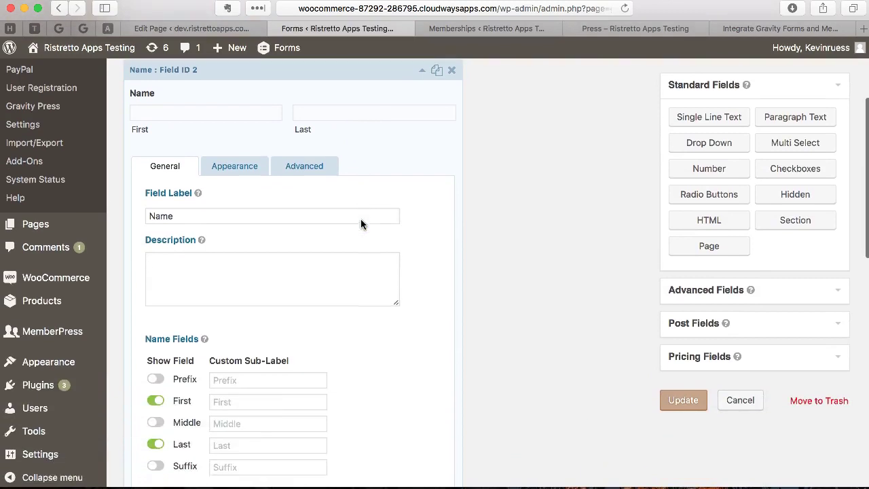
left_click(311, 174)
scroll(308, 250, "down", 3)
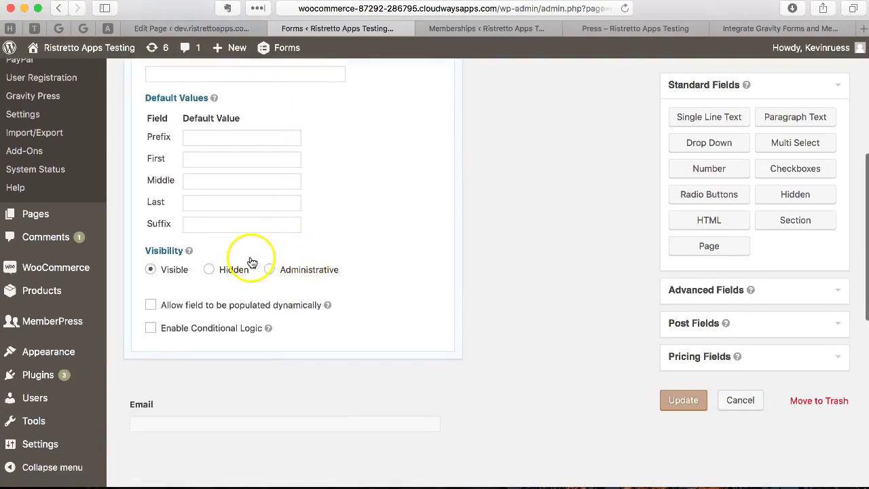
scroll(250, 229, "up", 2)
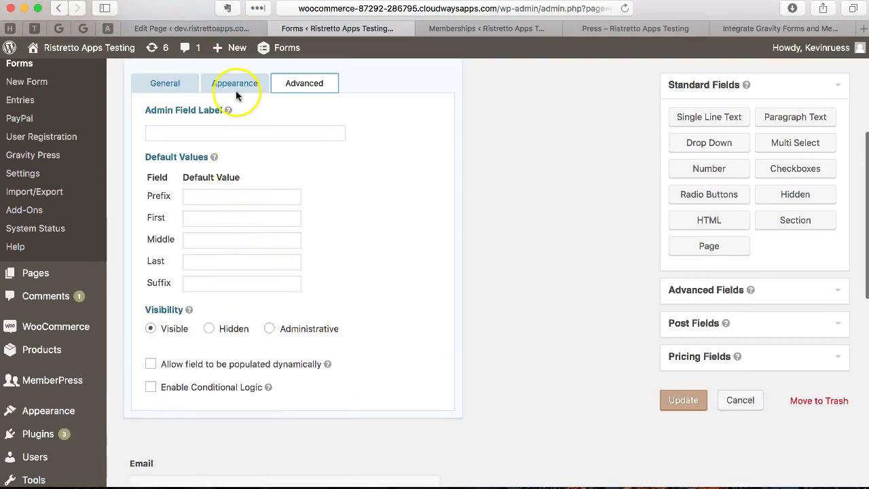
left_click(186, 88)
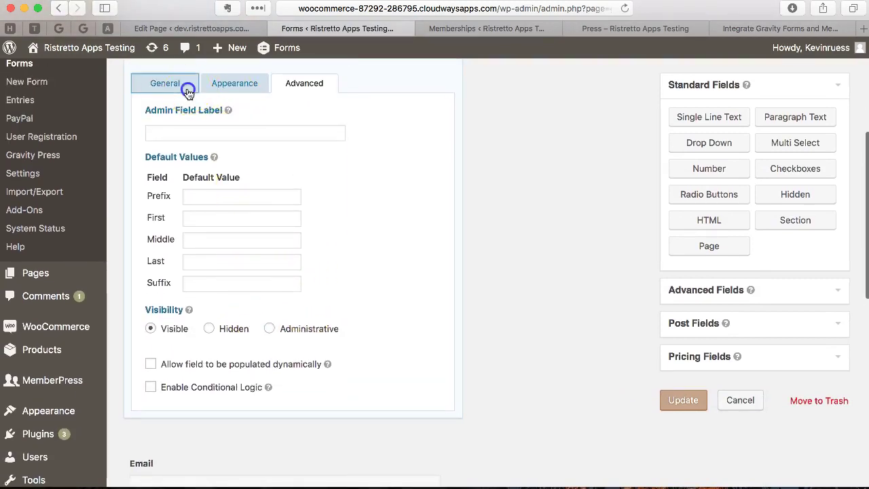
left_click(265, 88)
left_click(290, 92)
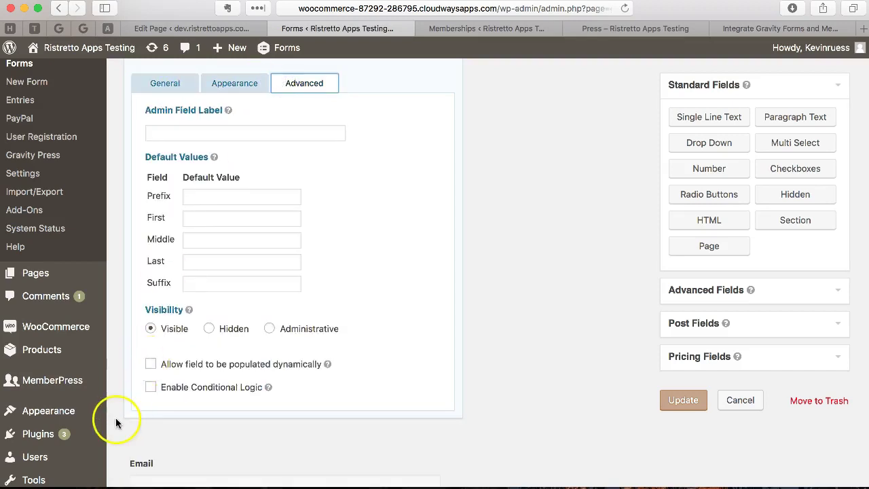
scroll(117, 418, "down", 2)
scroll(310, 239, "up", 5)
scroll(310, 239, "down", 3)
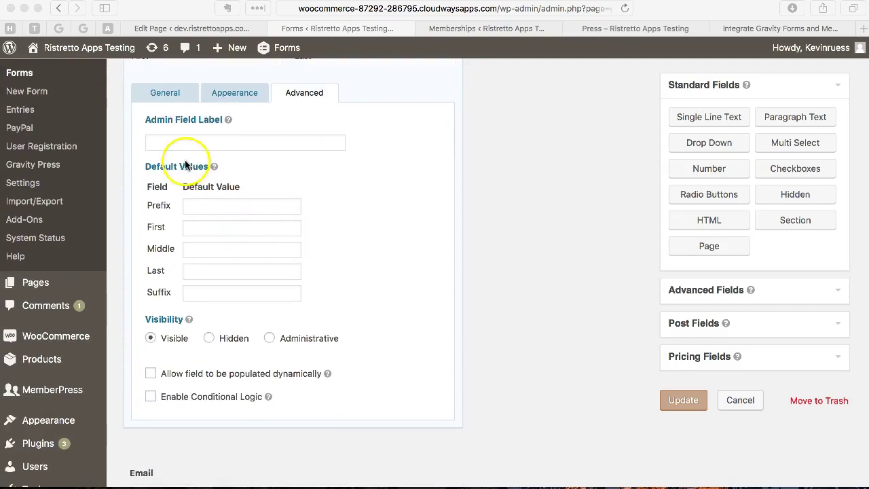
- Set the Name field's default values to {user:first_name} and {user:last_name}
left_click(220, 229)
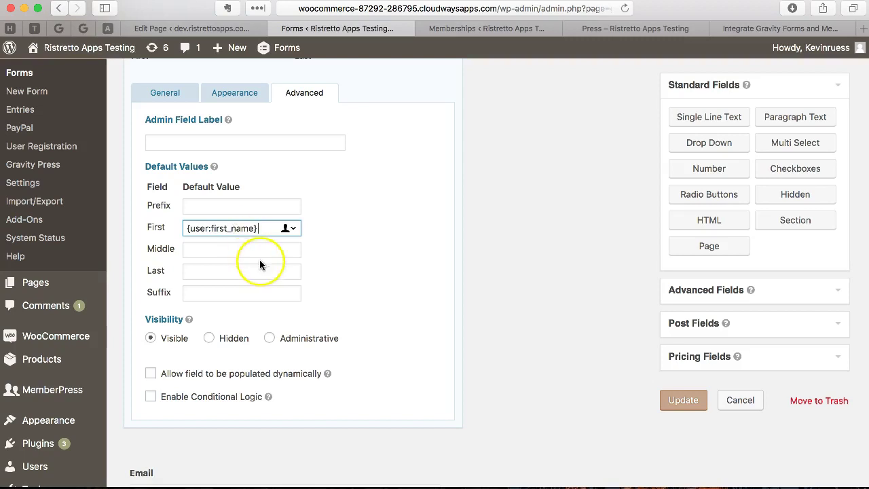
left_click(228, 270)
type("{user:first_name}")
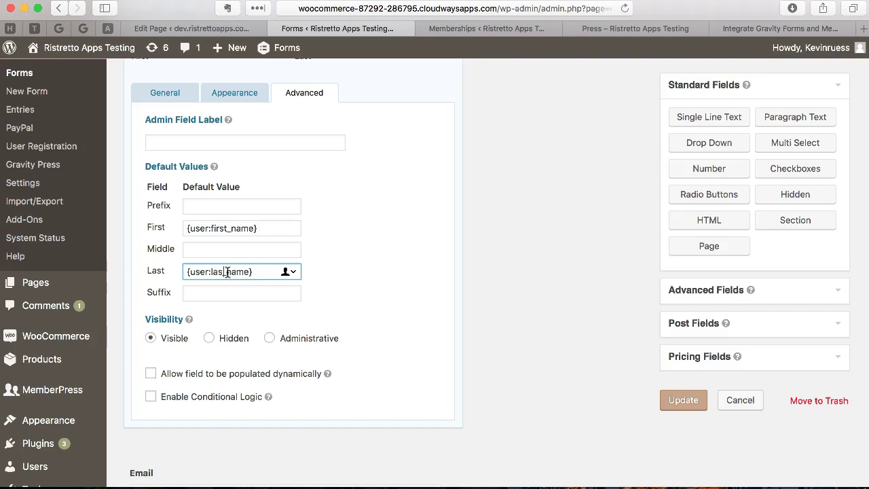
scroll(303, 195, "up", 2)
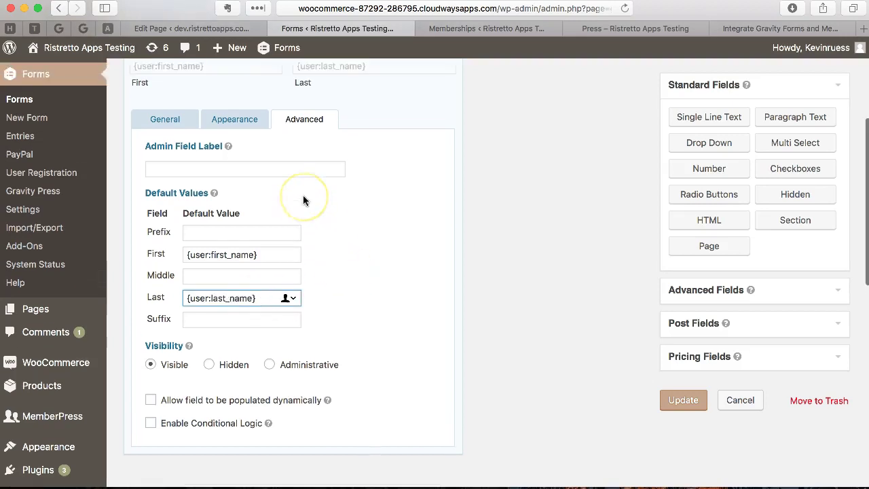
scroll(303, 195, "down", 2)
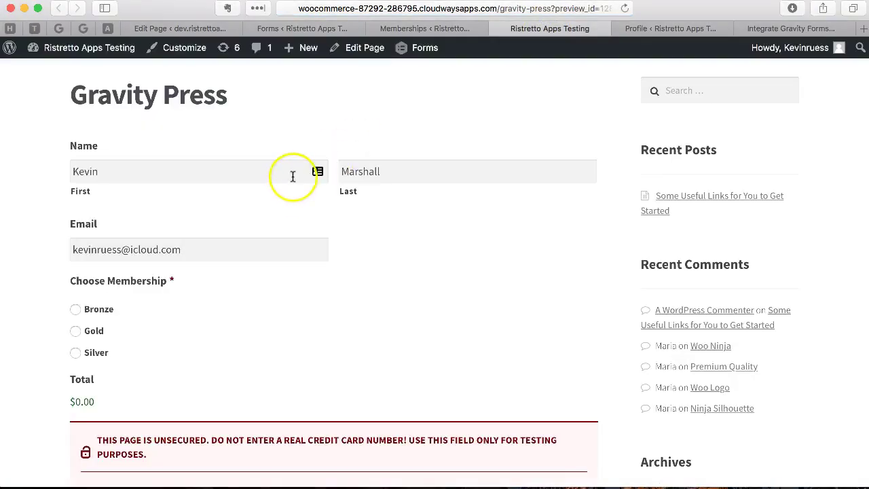
- Check that the preview prefills the logged-in user's first and last name
double_click(424, 175)
left_click(153, 171)
scroll(205, 199, "down", 2)
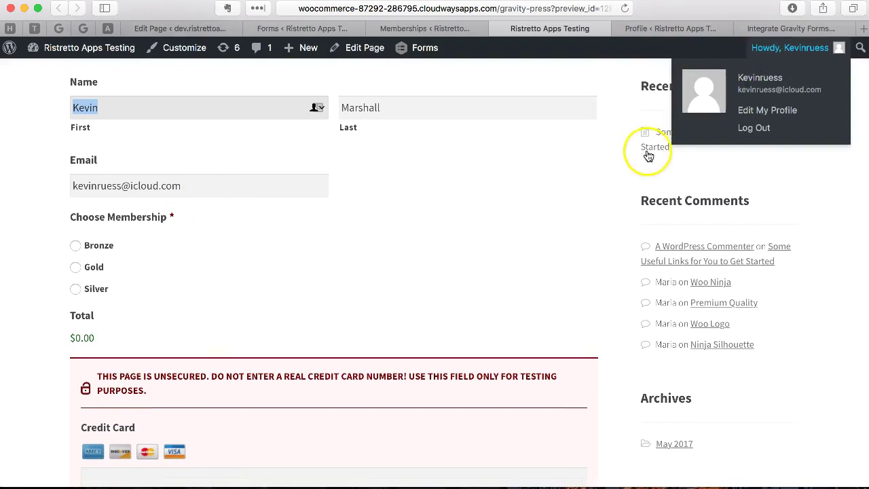
left_click(447, 233)
scroll(405, 207, "up", 5)
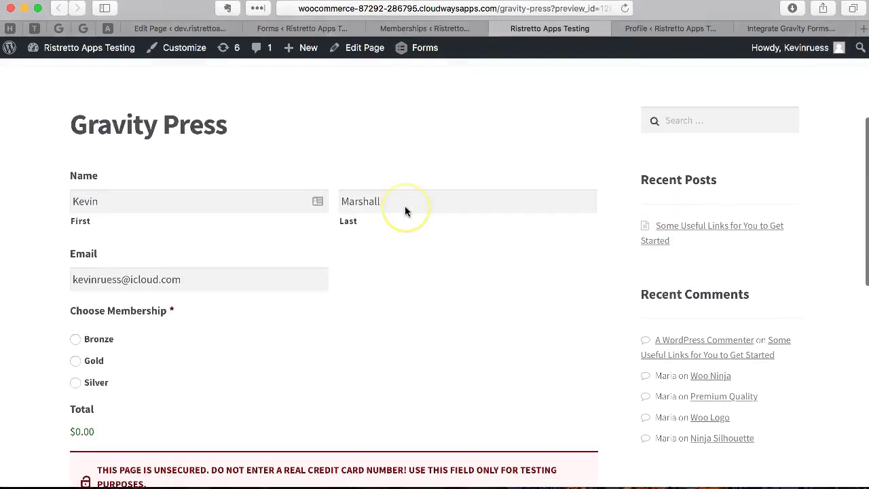
scroll(405, 208, "down", 4)
scroll(405, 212, "down", 2)
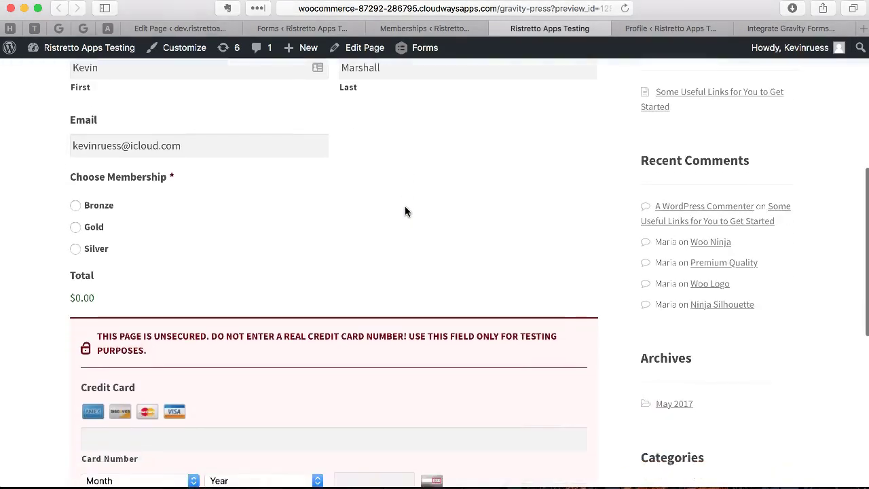
scroll(405, 211, "down", 1)
scroll(405, 211, "up", 4)
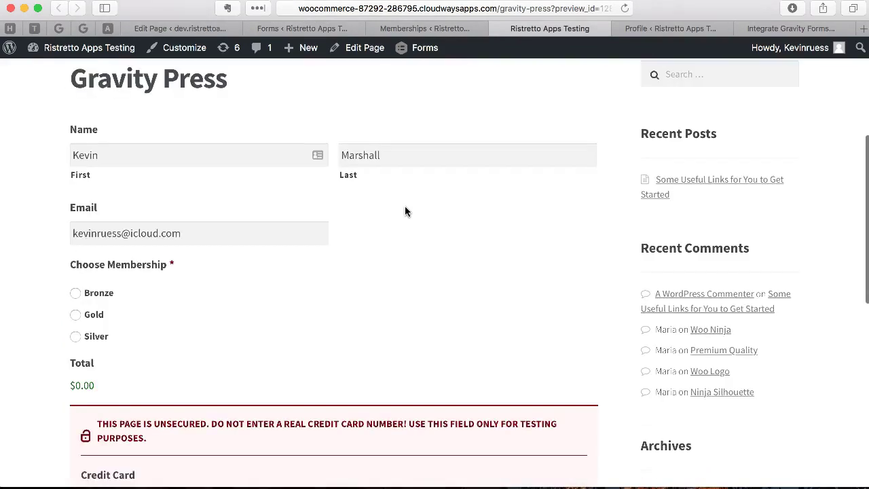
scroll(405, 211, "down", 3)
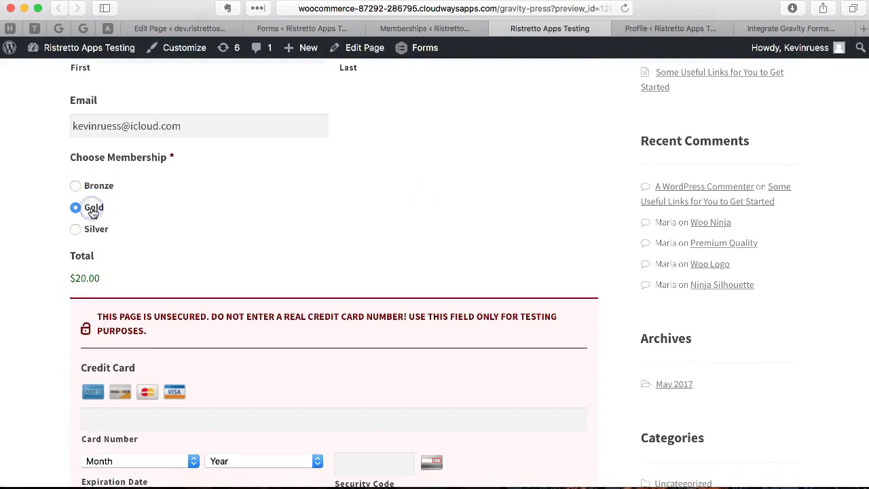
- Choose the Gold membership, comparing with Bronze, so the total reads $20.00
left_click(225, 220)
scroll(224, 220, "down", 2)
scroll(224, 220, "up", 2)
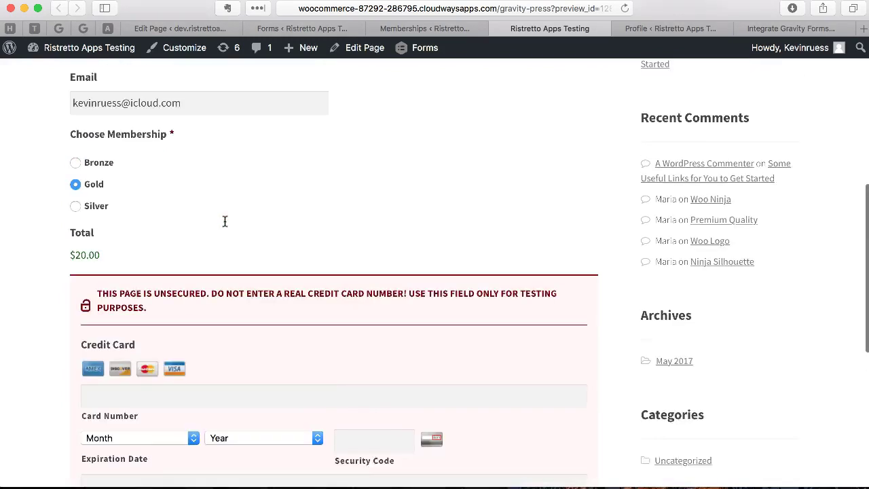
scroll(224, 222, "up", 1)
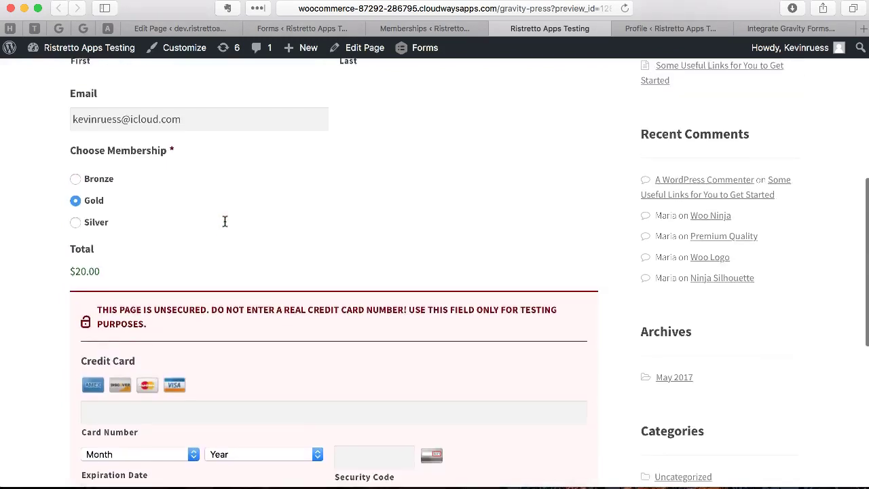
left_click(97, 182)
scroll(171, 216, "down", 5)
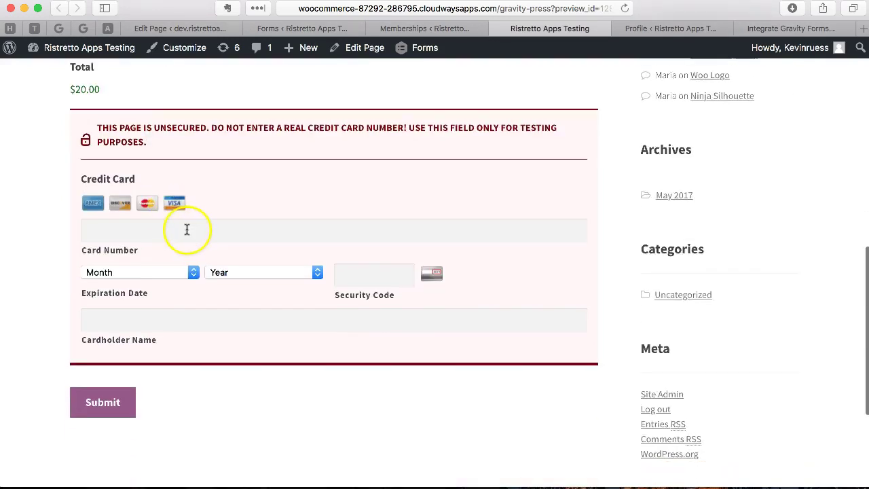
left_click(229, 229)
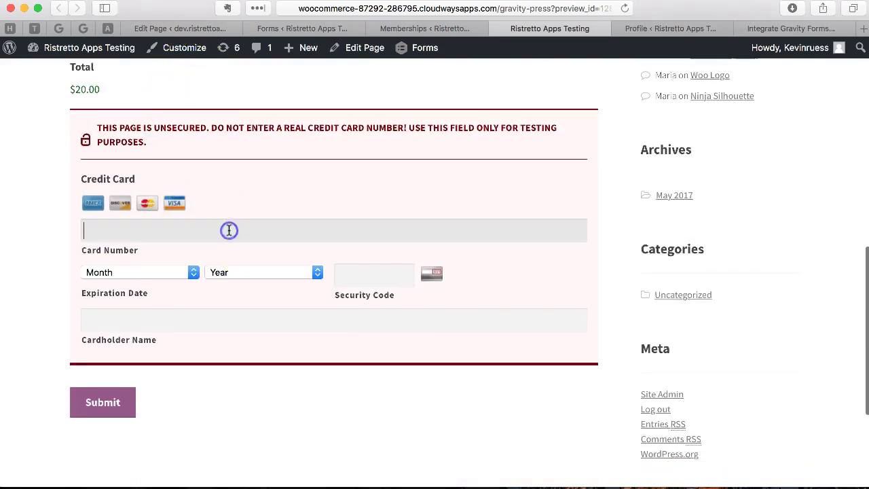
left_click(716, 28)
scroll(89, 354, "down", 2)
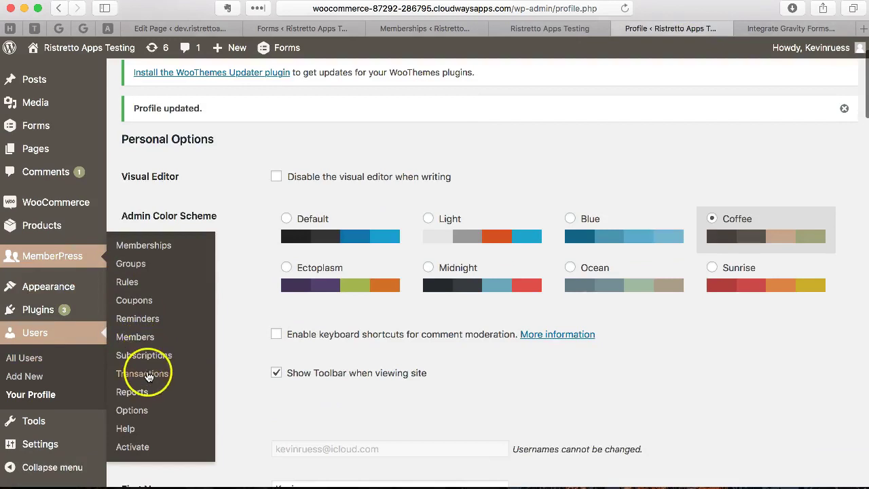
left_click(148, 376)
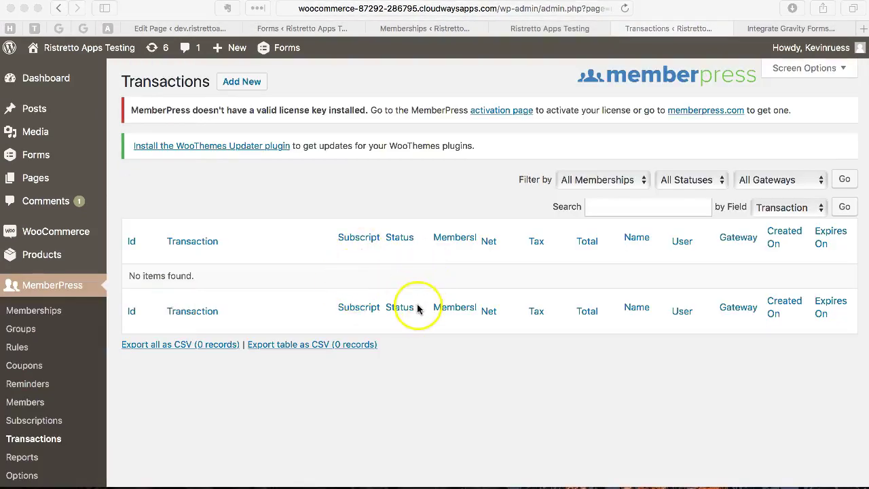
left_click(447, 402)
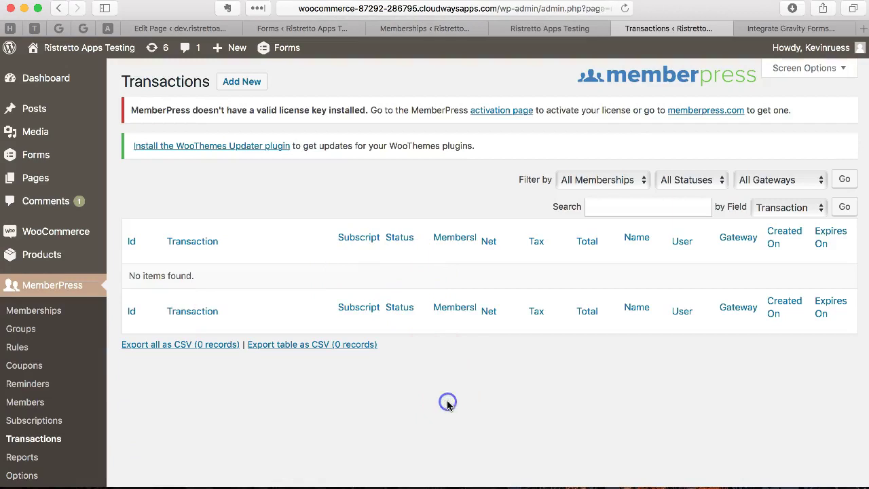
left_click(533, 30)
- Enter the test Visa card number in Card Number
scroll(475, 222, "down", 10)
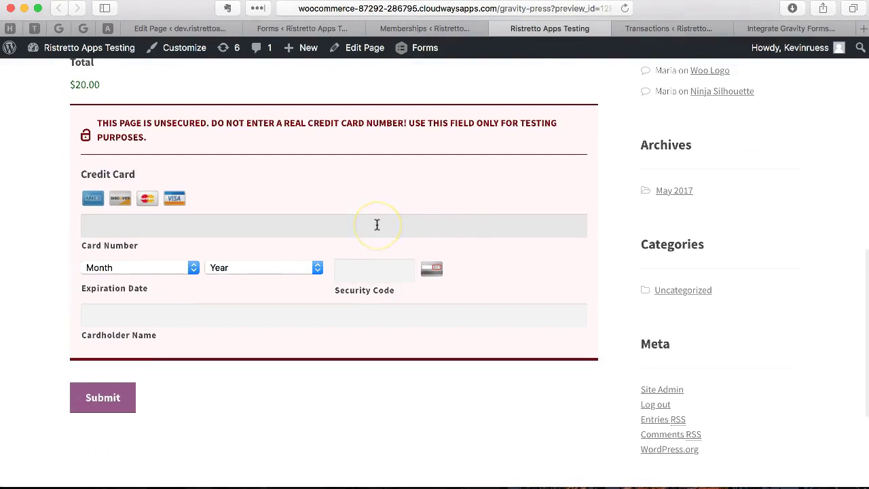
left_click(377, 225)
type("42")
left_click(328, 233)
type("42424242424242")
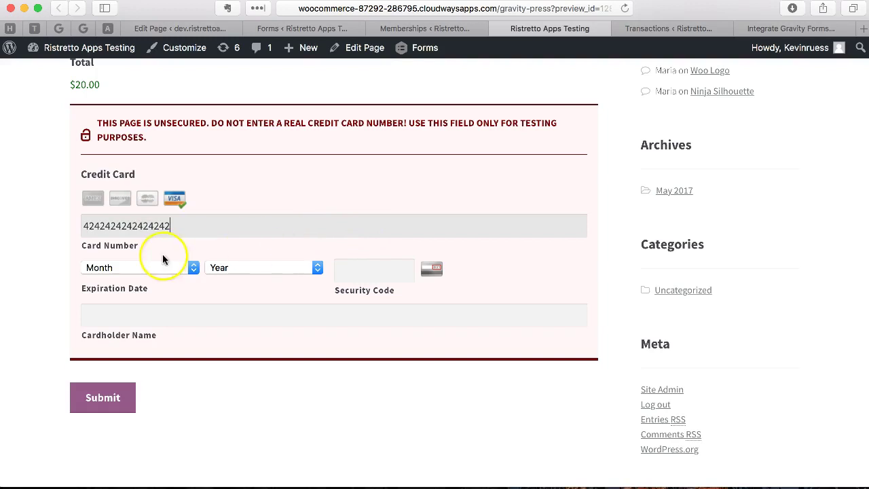
- Set the expiry to 05/2020 and fill in the security code and cardholder name
left_click(145, 269)
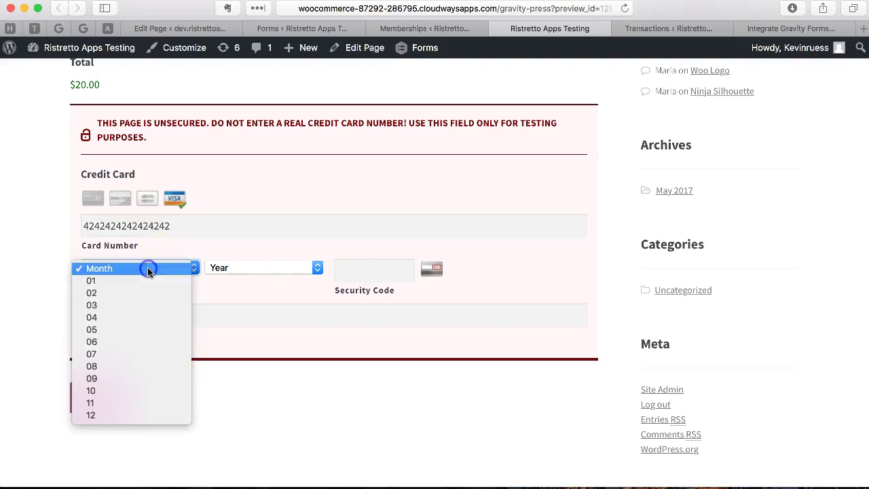
left_click(138, 330)
left_click(258, 270)
left_click(259, 317)
left_click(355, 267)
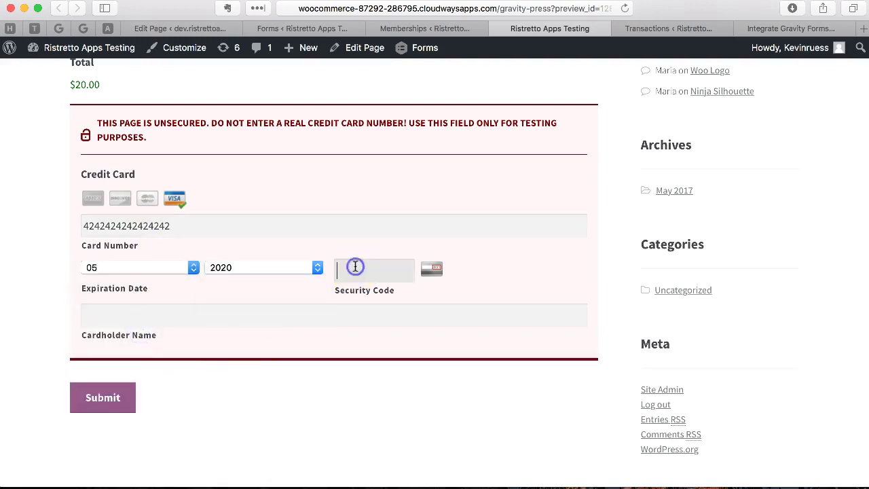
left_click(293, 324)
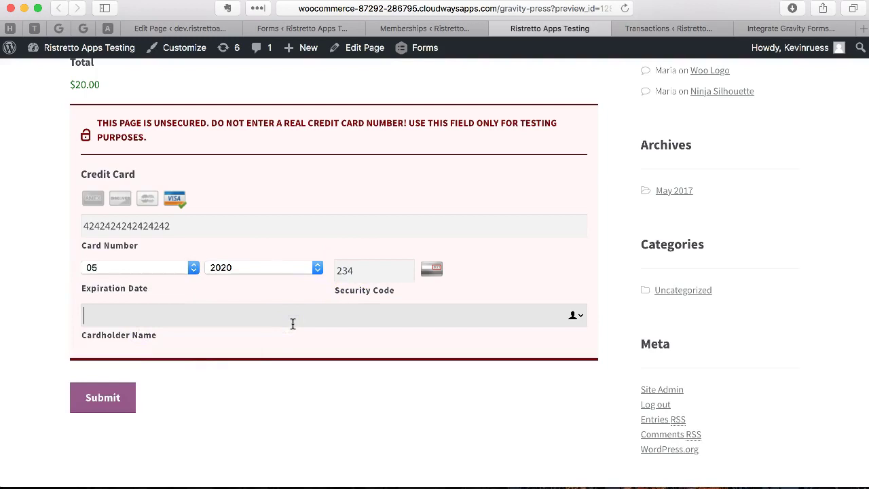
type("kevin test")
- Submit the filled-in signup form
scroll(288, 353, "up", 5)
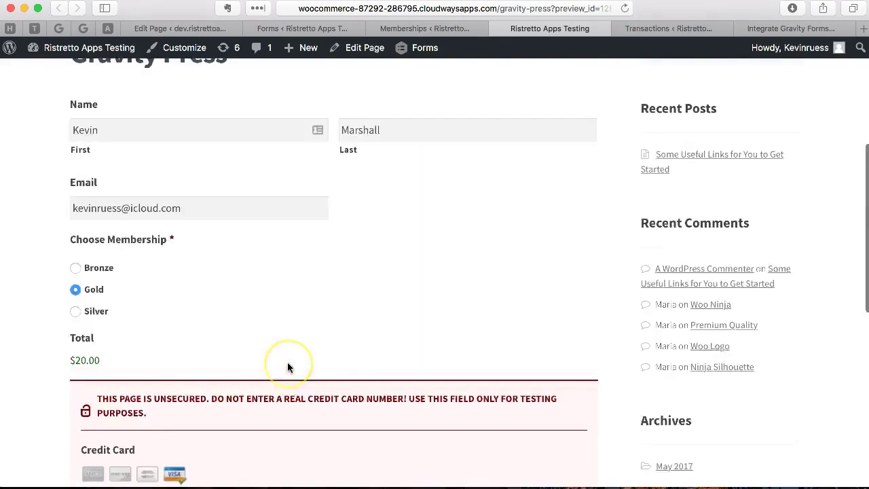
scroll(287, 363, "down", 3)
scroll(288, 368, "up", 4)
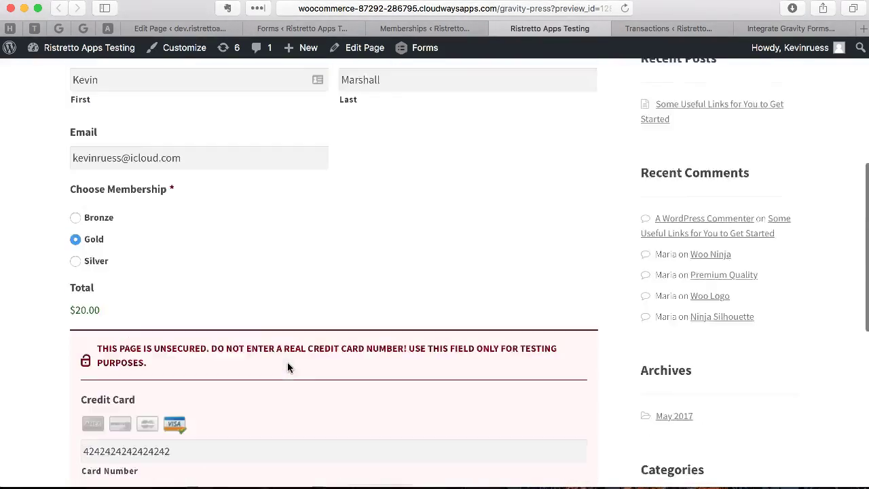
scroll(212, 309, "down", 2)
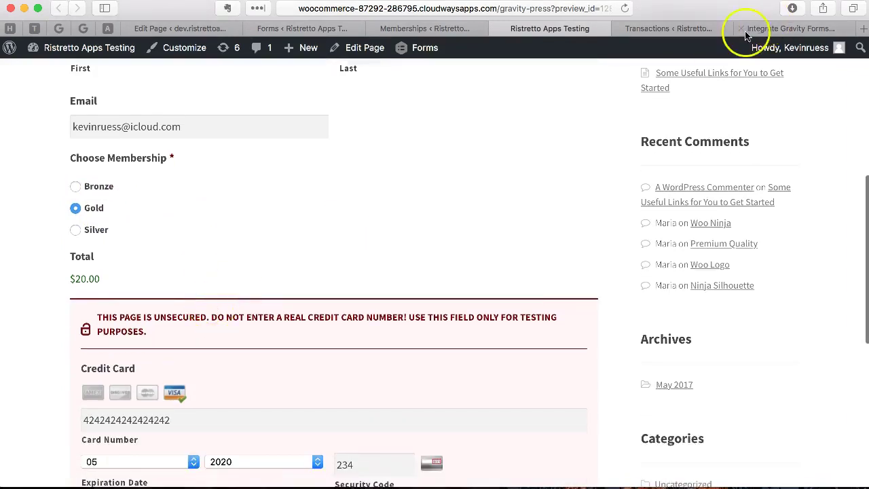
scroll(537, 210, "down", 3)
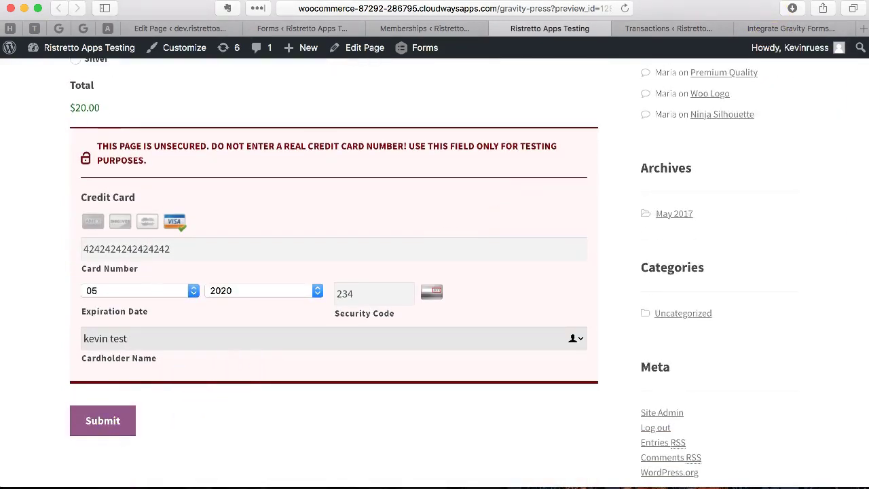
left_click(166, 439)
left_click(113, 426)
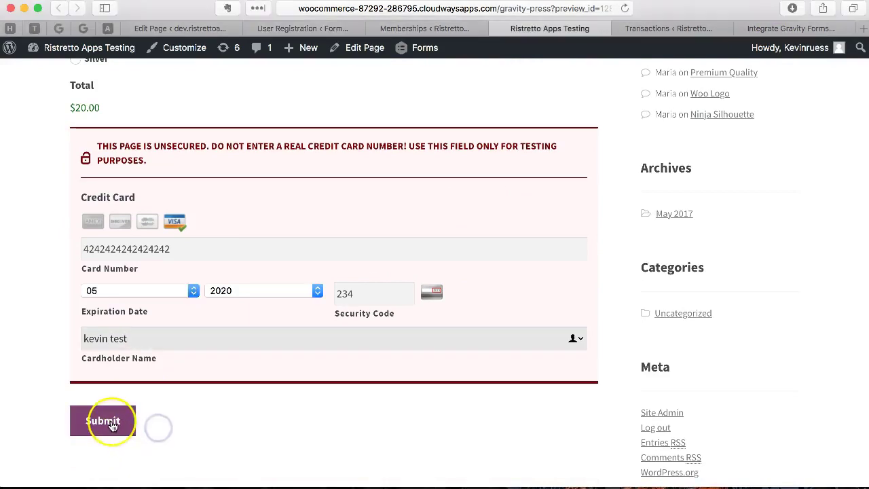
left_click(113, 426)
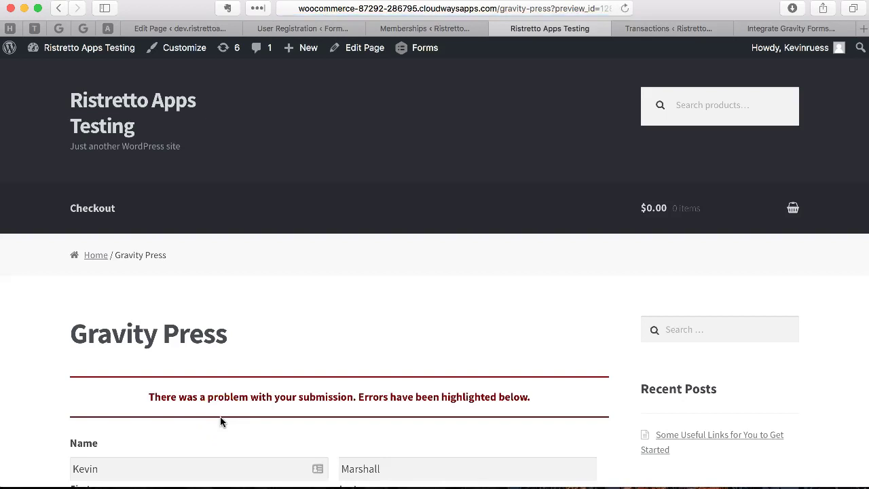
scroll(220, 416, "down", 10)
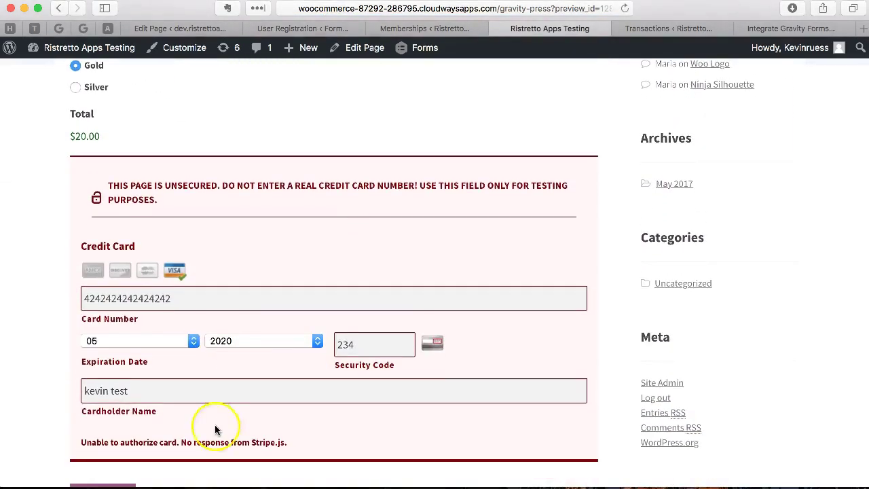
scroll(224, 411, "up", 8)
scroll(227, 408, "down", 4)
scroll(226, 413, "down", 2)
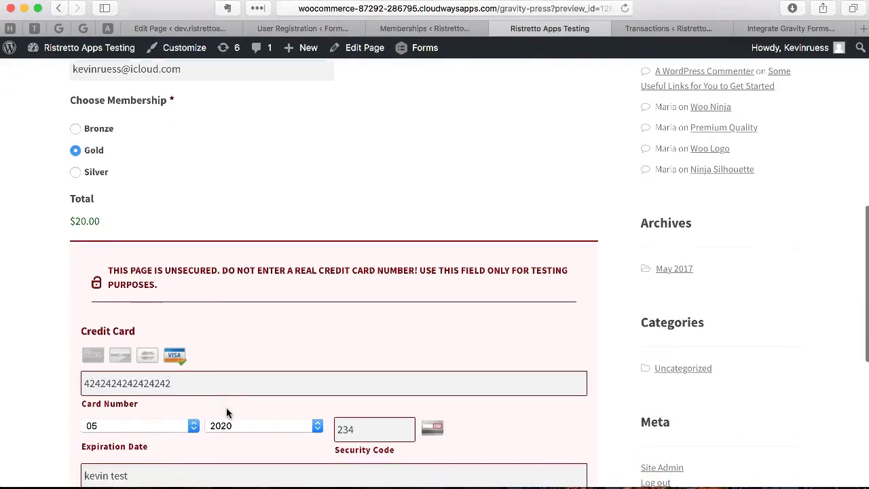
scroll(226, 407, "up", 7)
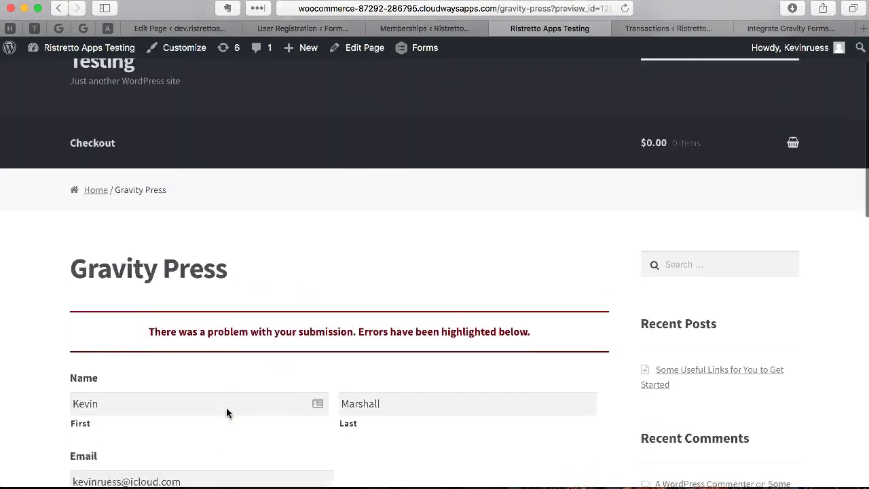
scroll(226, 407, "down", 1)
scroll(226, 413, "up", 3)
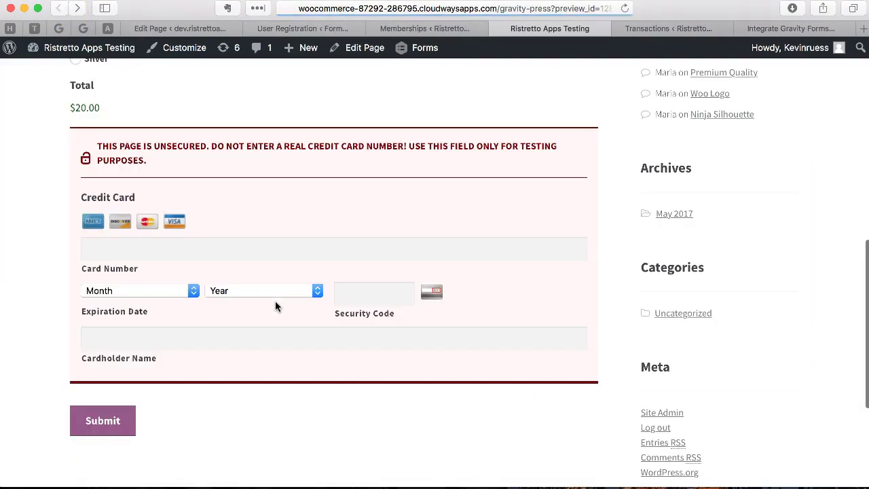
scroll(275, 301, "up", 8)
scroll(274, 300, "down", 2)
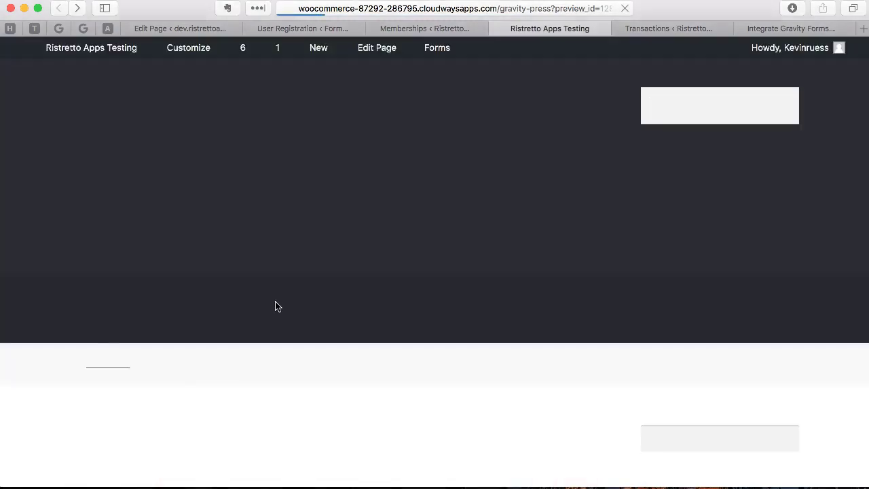
scroll(275, 306, "down", 10)
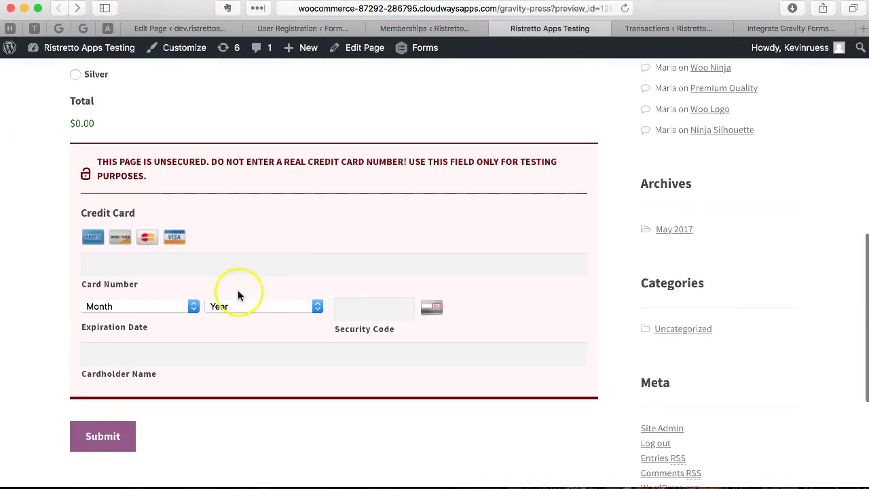
scroll(235, 251, "up", 10)
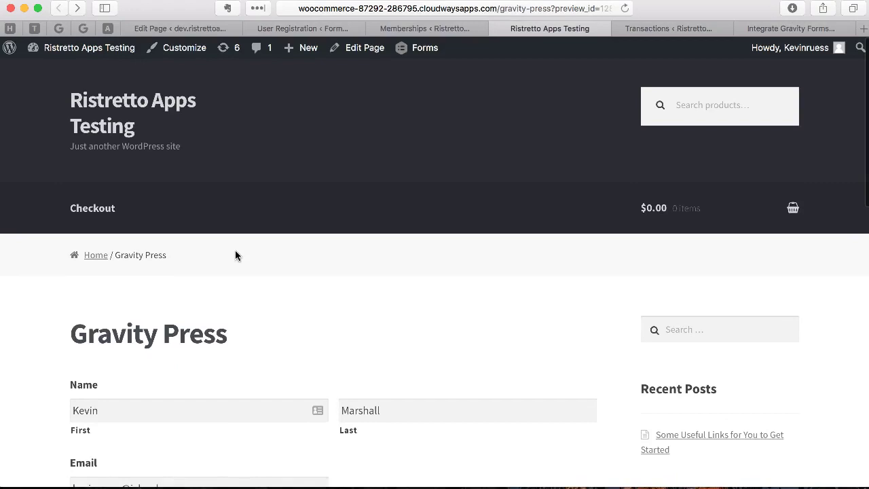
left_click(351, 224)
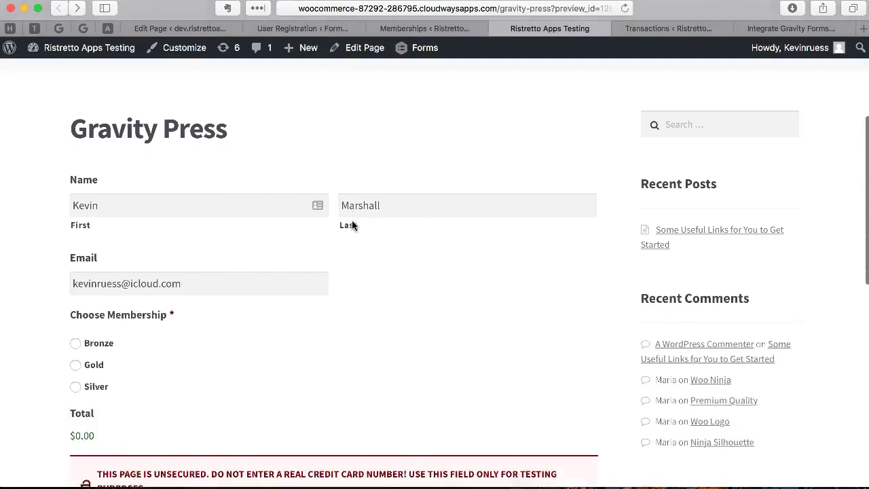
- Choose the Gold membership and enter the test card number
left_click(180, 149)
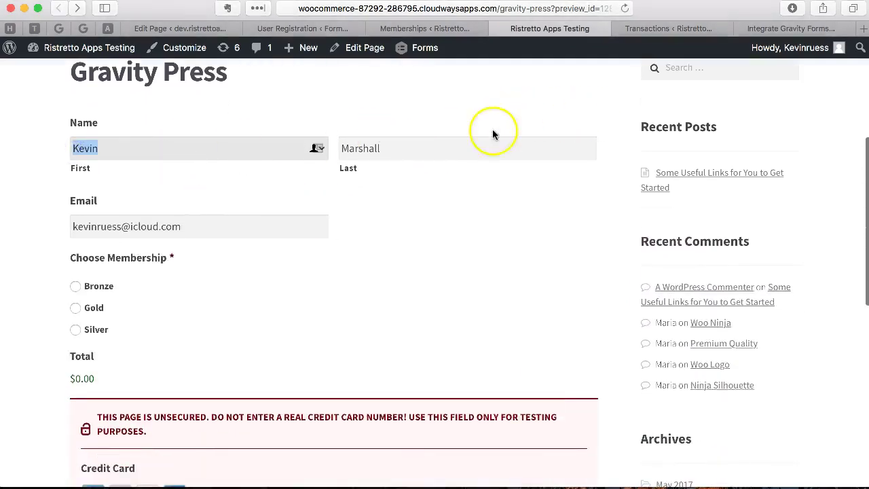
scroll(355, 208, "down", 2)
scroll(188, 200, "down", 1)
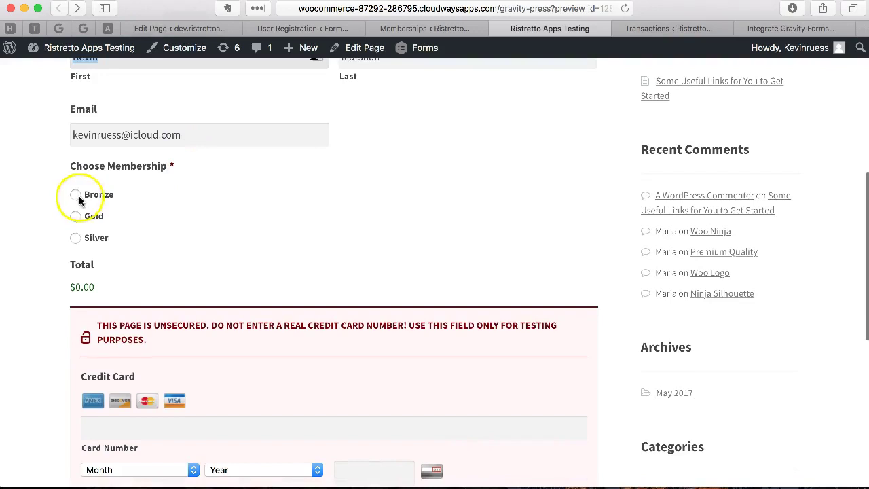
left_click(85, 219)
scroll(201, 225, "down", 5)
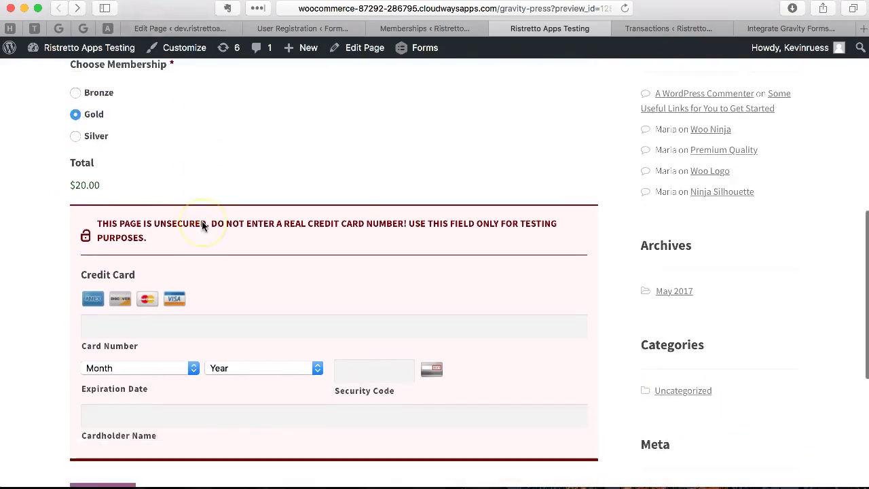
left_click(185, 217)
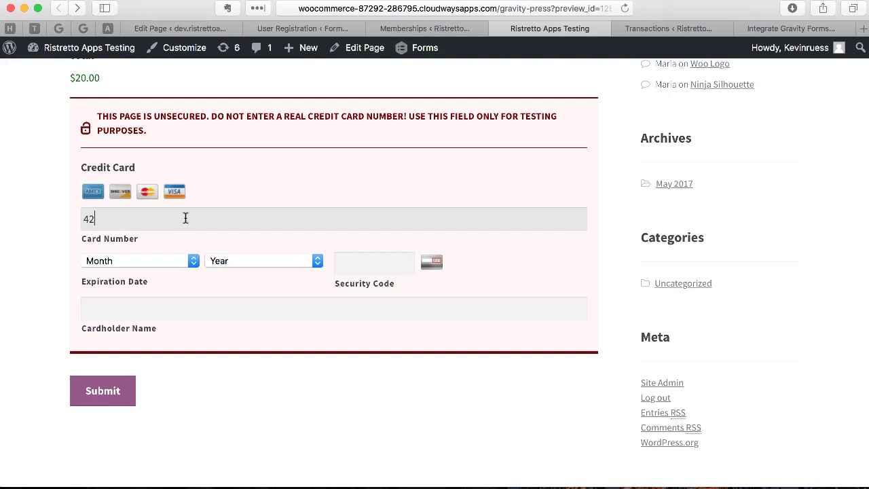
type("42424242424242")
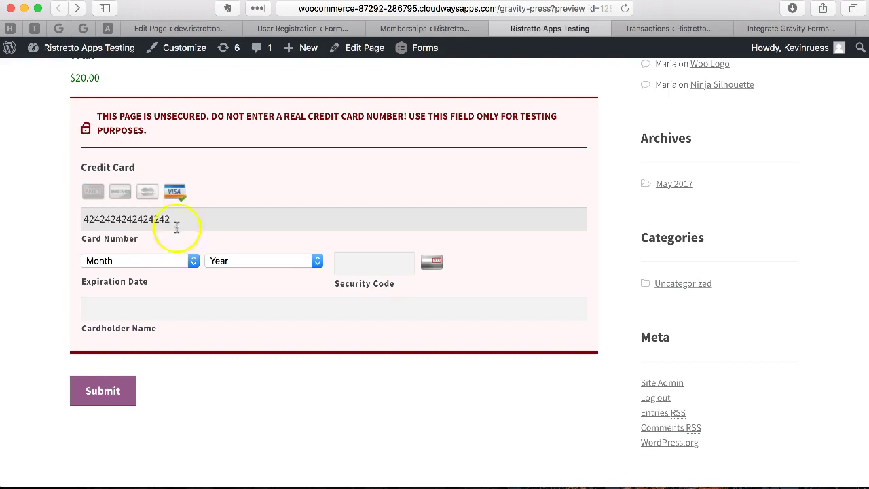
- Set the expiry to 07/2024, fill the security code and cardholder name, and submit
left_click(147, 259)
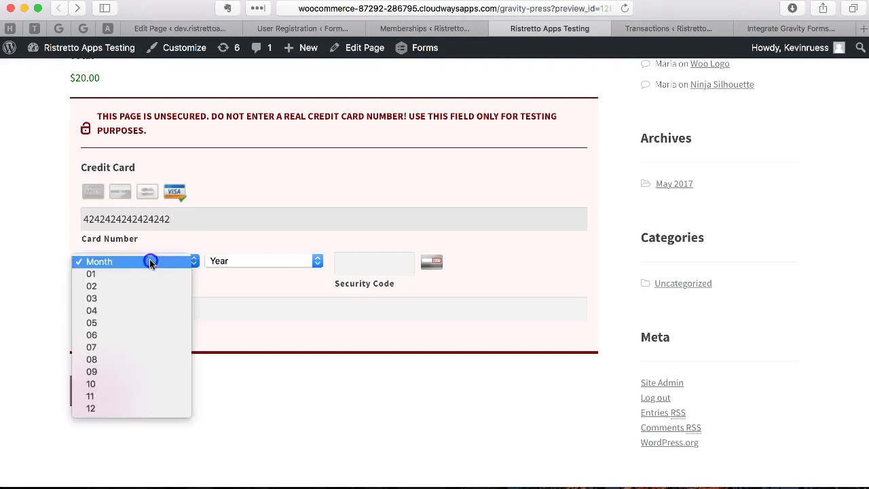
left_click(138, 349)
left_click(253, 263)
left_click(248, 359)
left_click(362, 252)
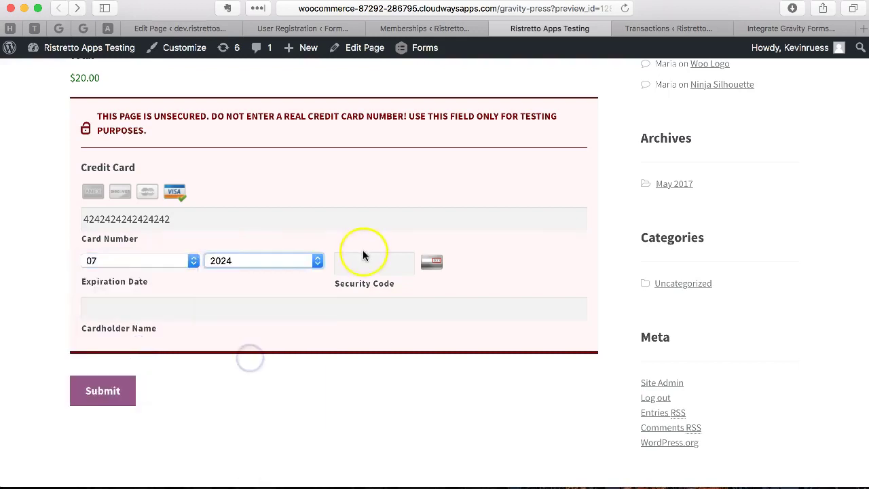
type("234")
left_click(299, 303)
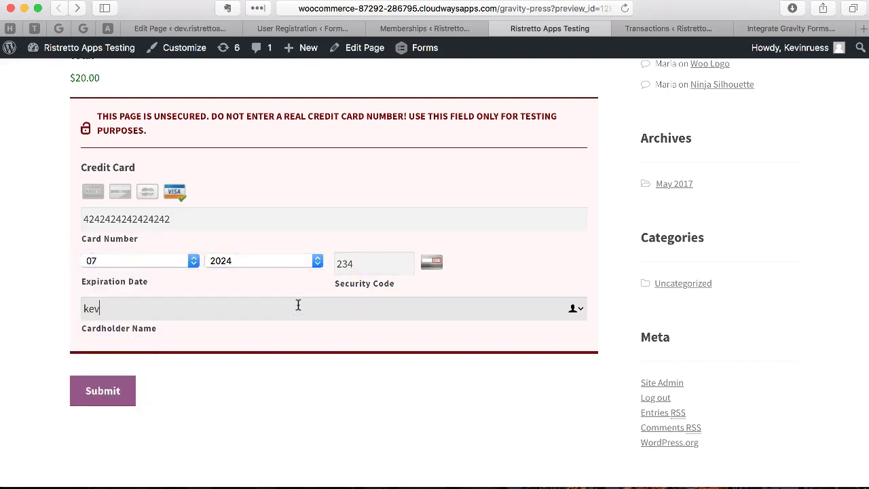
left_click(105, 392)
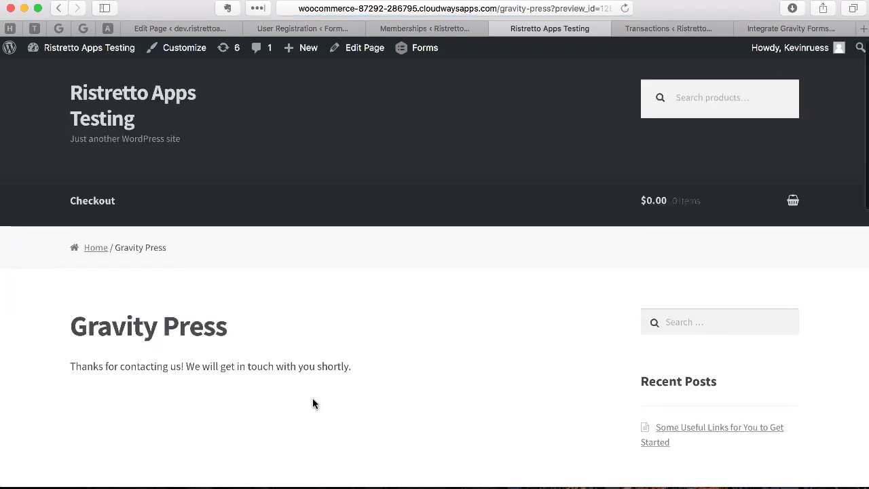
- Switch to the MemberPress Transactions list to see the new Complete Gold transaction
left_click(169, 338)
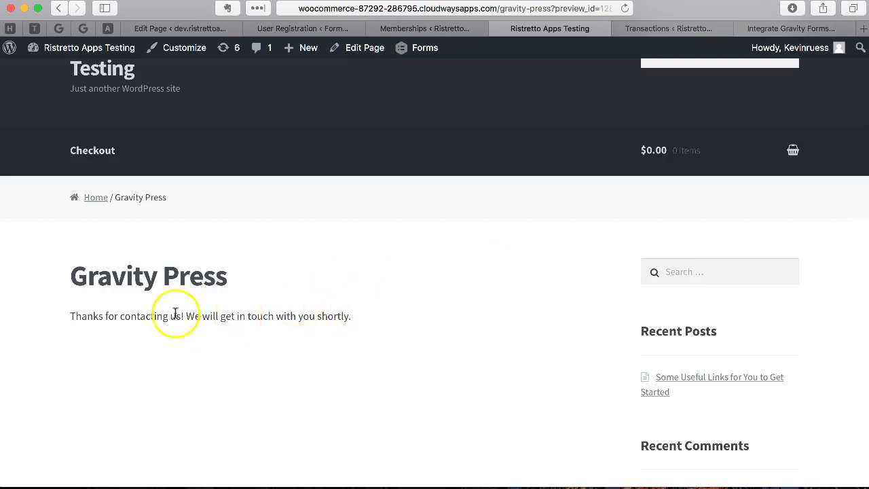
left_click(645, 28)
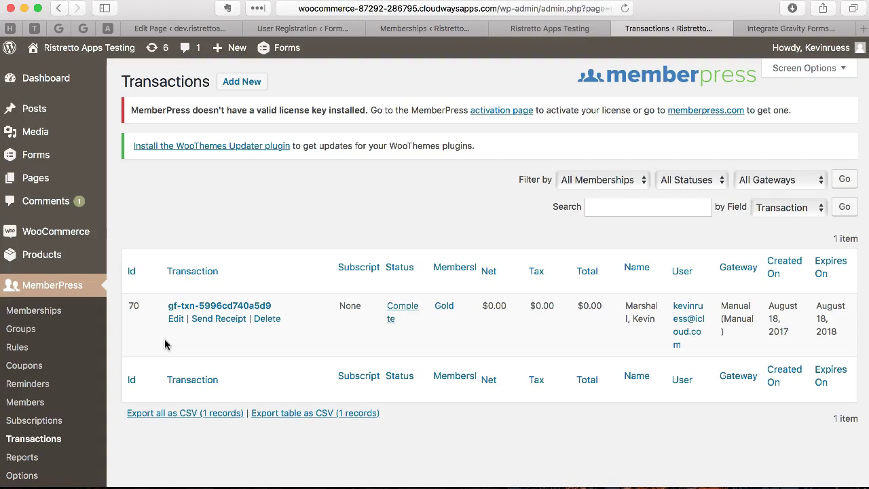
left_click(244, 332)
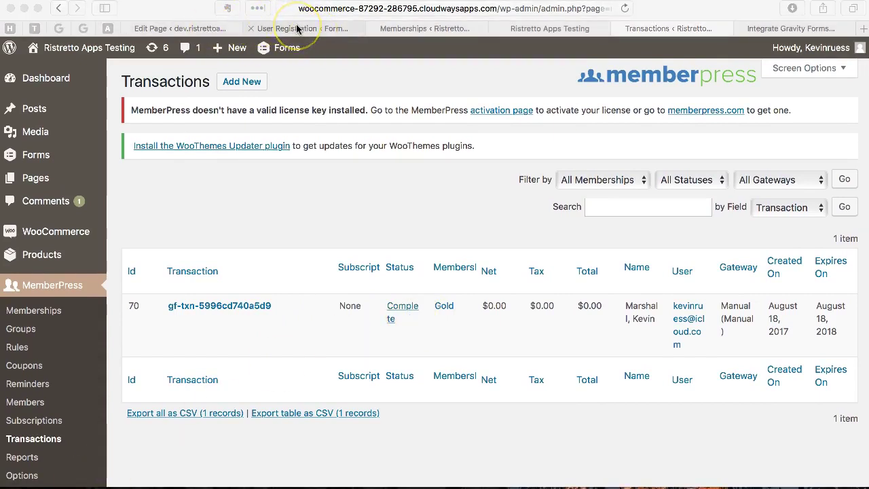
- Activate User Registration Feed 1 on the Signup form's User Registration feeds
left_click(296, 28)
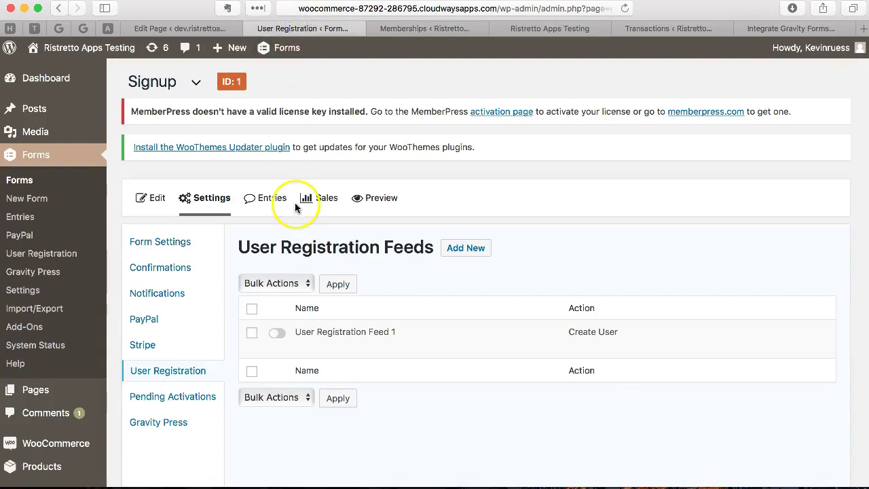
scroll(310, 110, "down", 4)
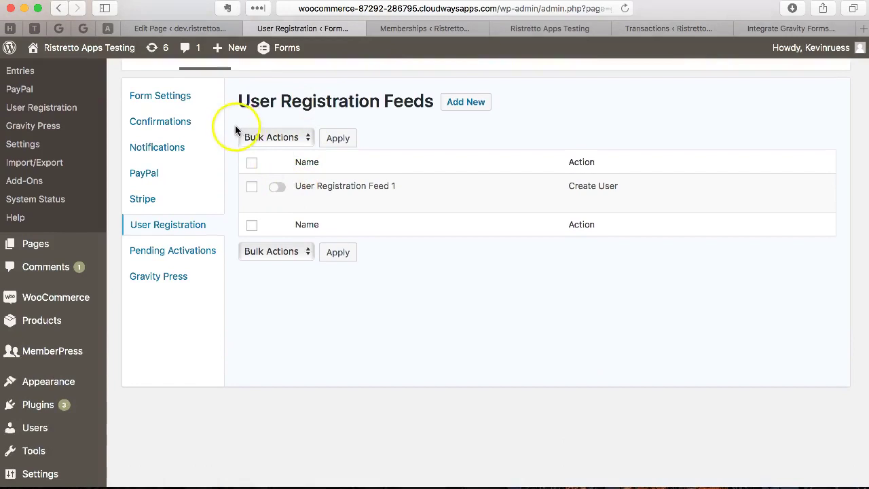
scroll(237, 131, "up", 3)
left_click(276, 291)
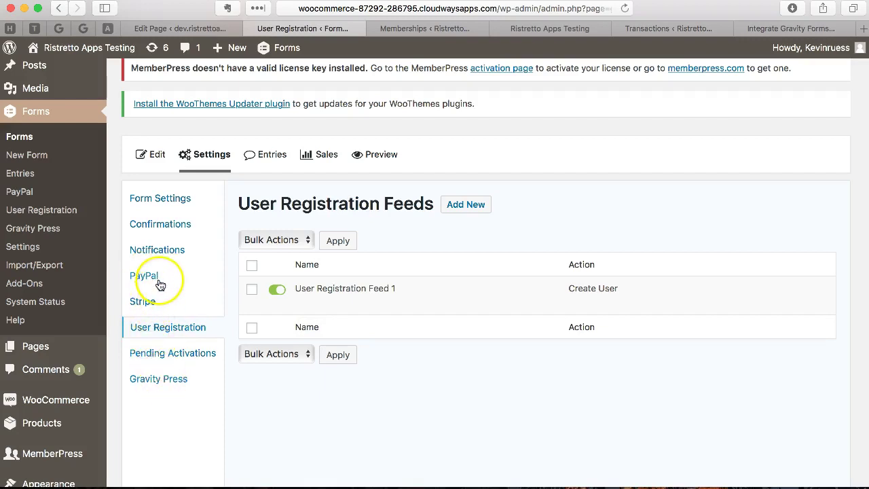
- Look over the Gravity Press feeds, then open User Registration Feed 1 for editing
left_click(164, 378)
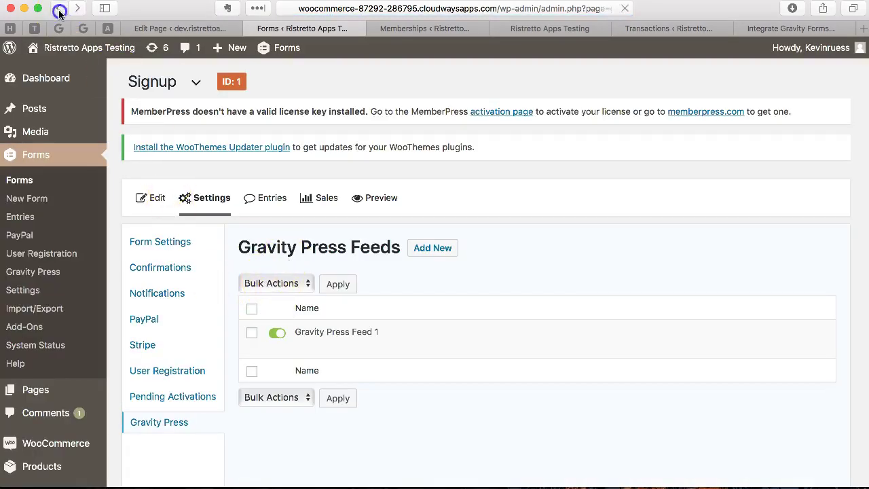
left_click(59, 8)
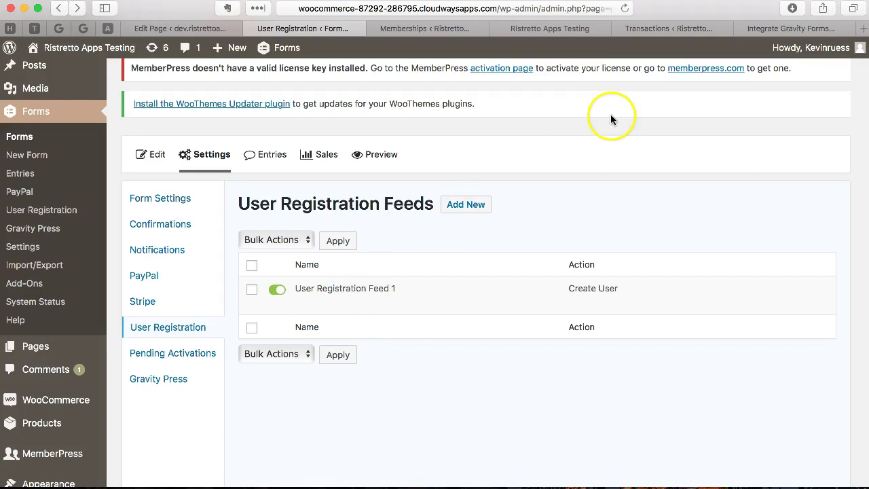
left_click(302, 303)
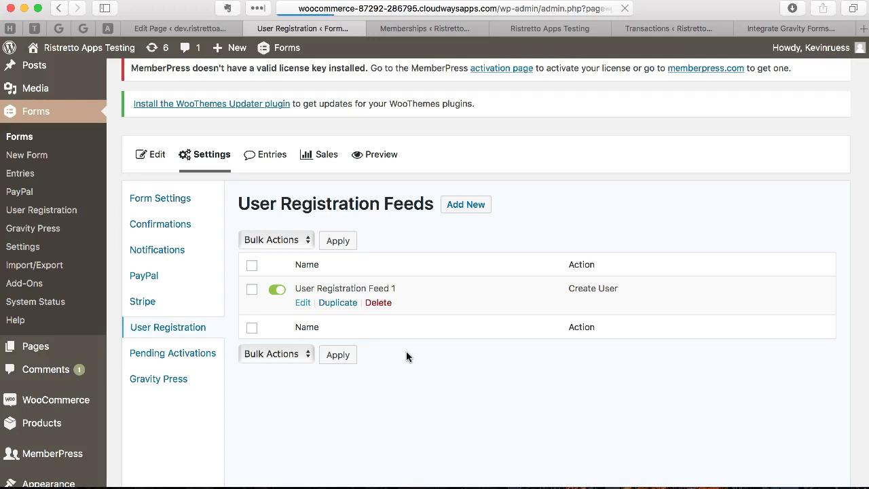
- Scroll through the feed's Name and Email mappings, auto-generated password and Subscriber role settings
scroll(406, 355, "down", 10)
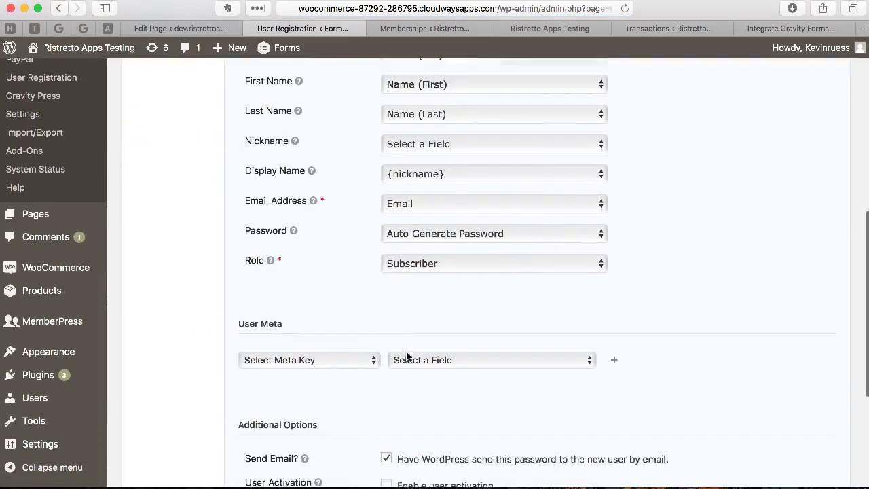
scroll(406, 356, "down", 1)
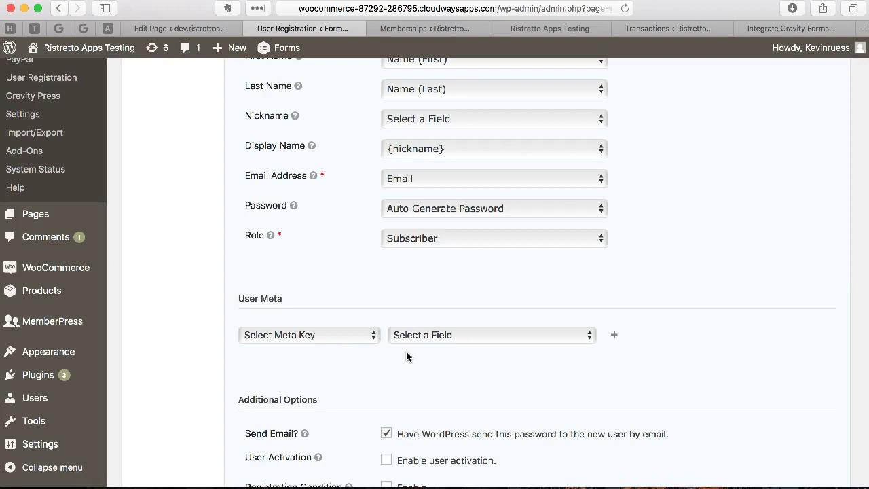
scroll(406, 351, "down", 2)
scroll(406, 351, "up", 6)
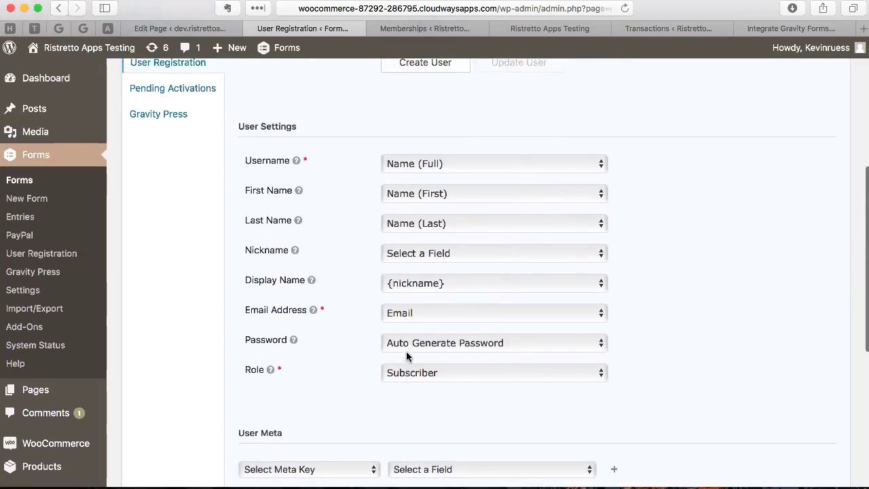
scroll(406, 353, "up", 6)
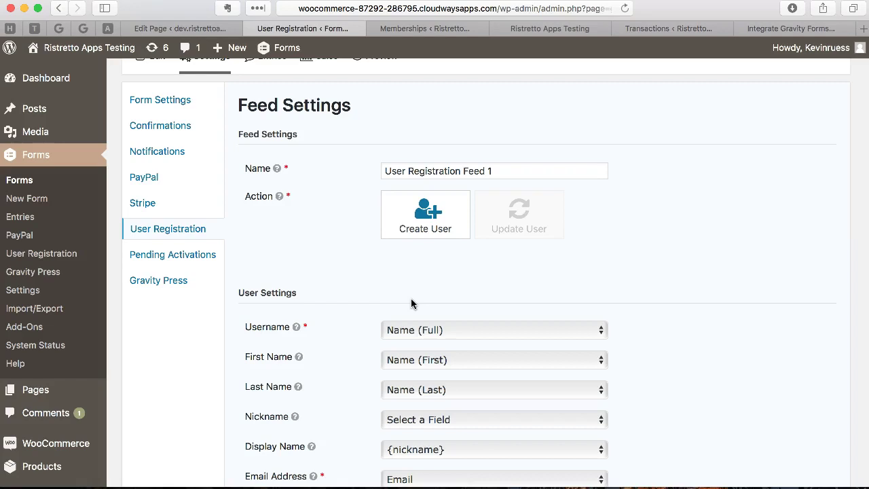
scroll(410, 299, "down", 15)
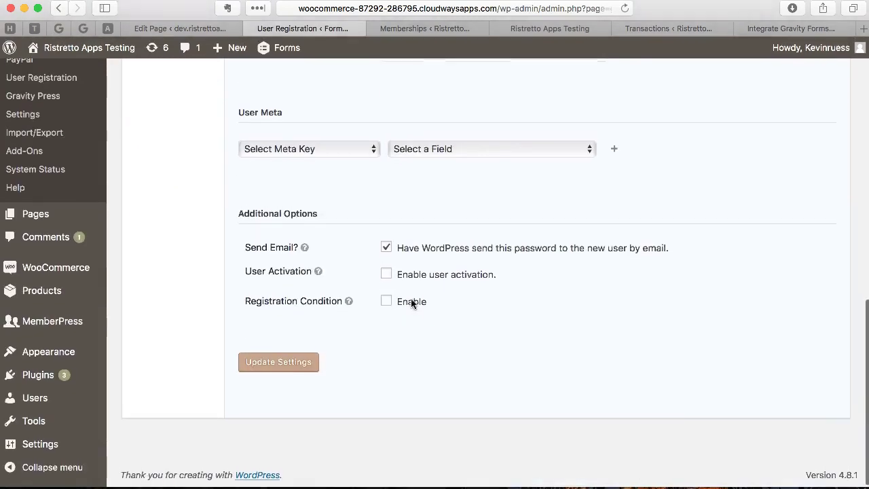
scroll(410, 302, "up", 15)
scroll(410, 302, "down", 8)
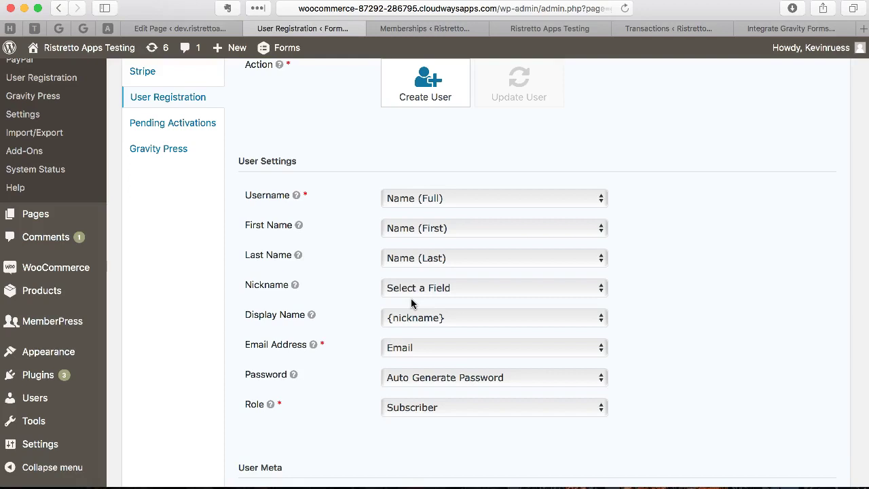
scroll(411, 299, "down", 10)
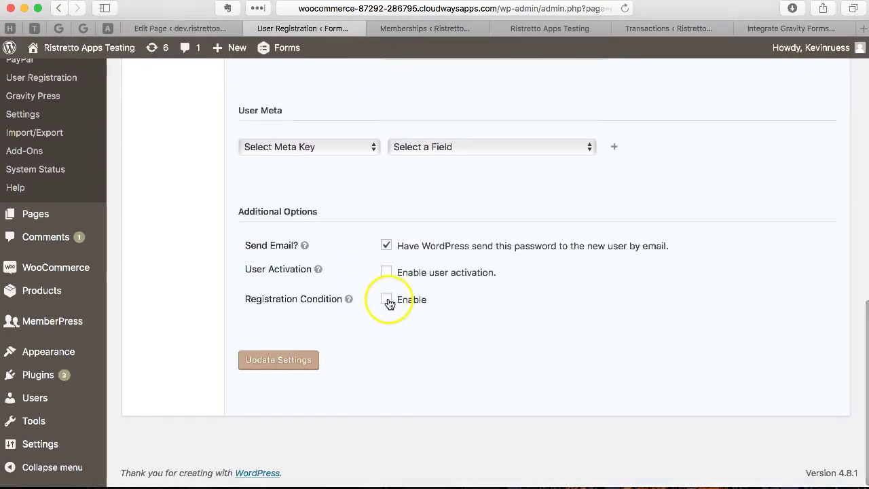
- Enable a registration condition so users register only when Email is blank
left_click(387, 300)
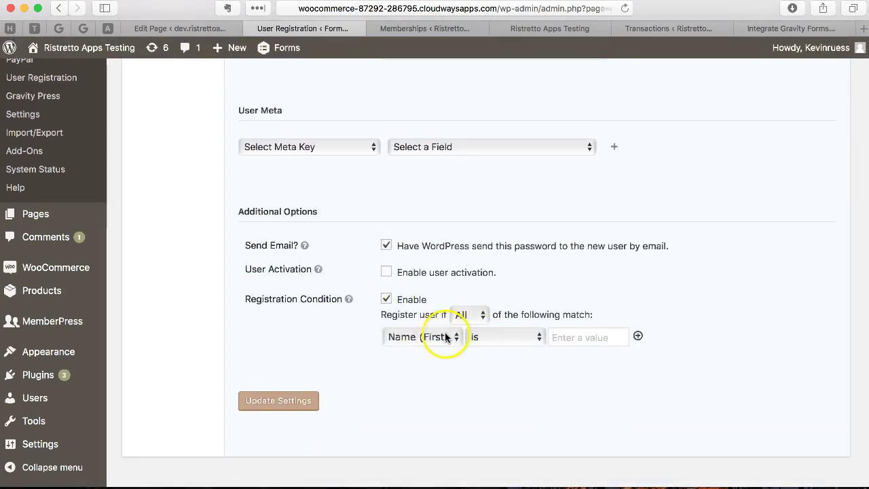
left_click(446, 337)
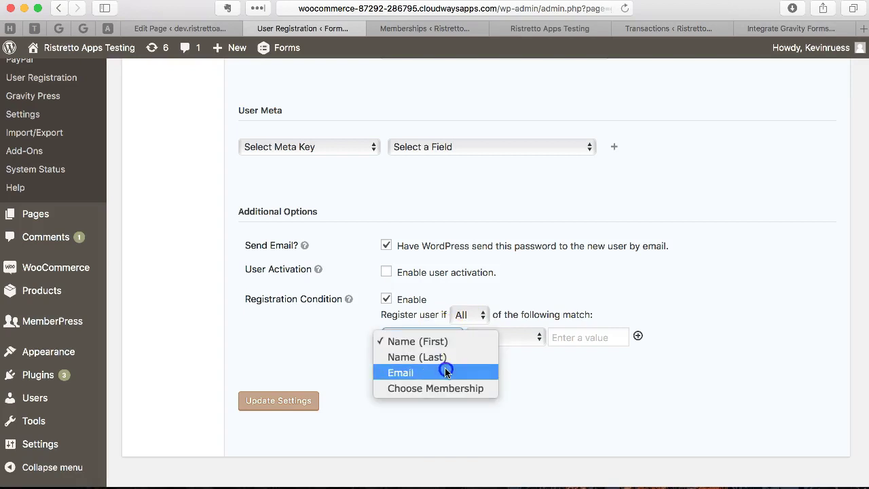
left_click(446, 368)
left_click(509, 340)
left_click(510, 351)
left_click(579, 337)
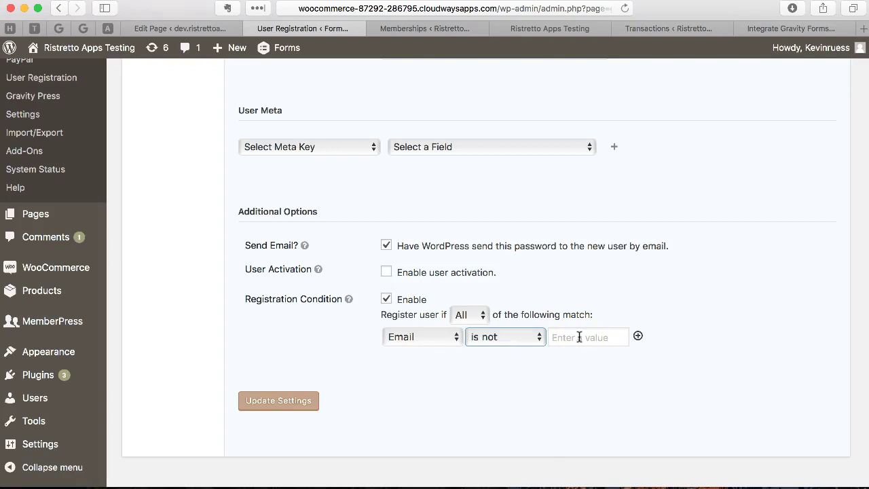
left_click(527, 333)
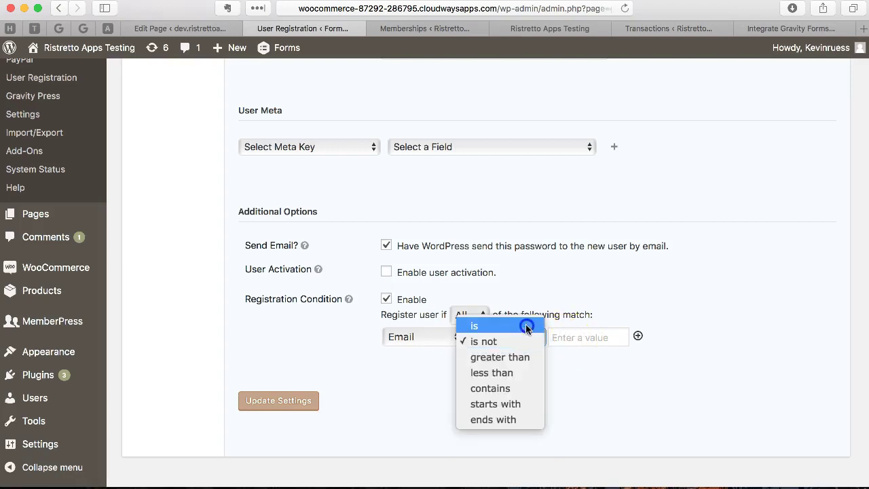
left_click(526, 327)
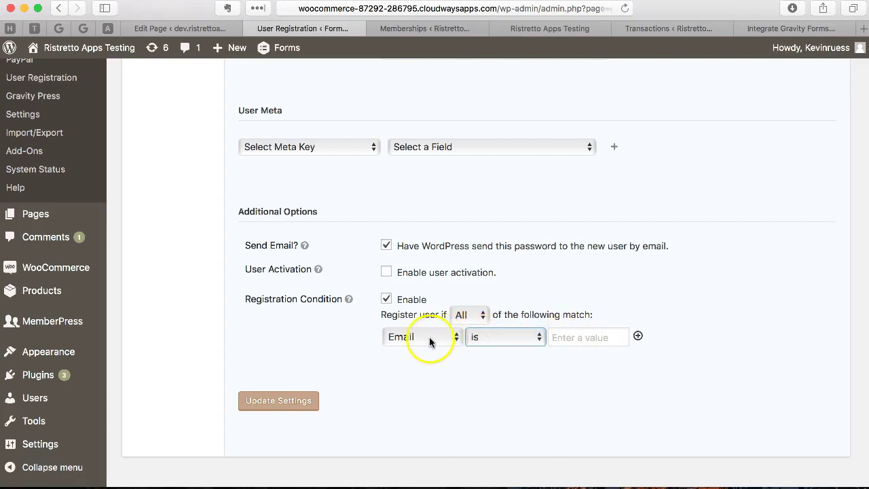
left_click(577, 338)
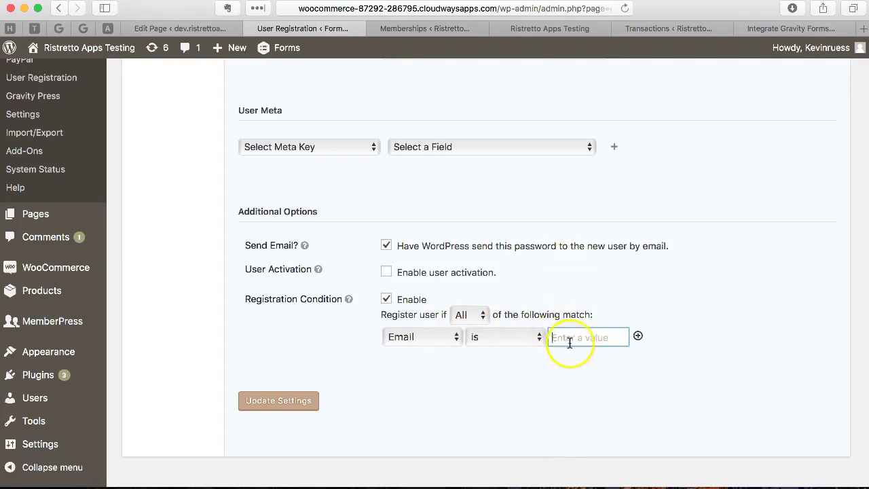
- Save the User Registration feed with Update Settings
scroll(476, 258, "up", 3)
scroll(402, 291, "down", 4)
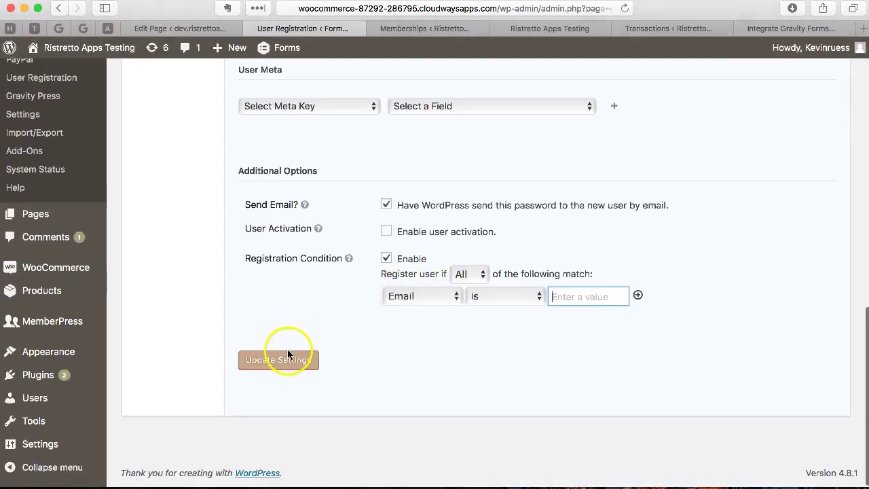
left_click(285, 358)
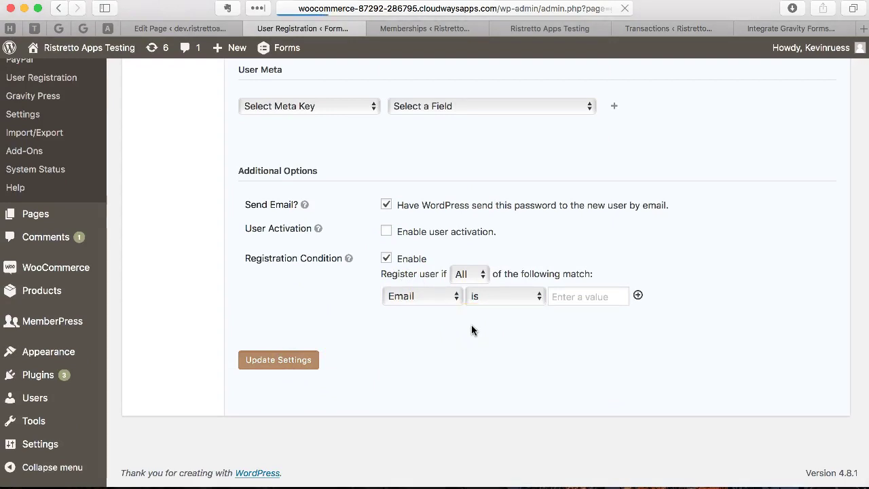
scroll(548, 363, "down", 10)
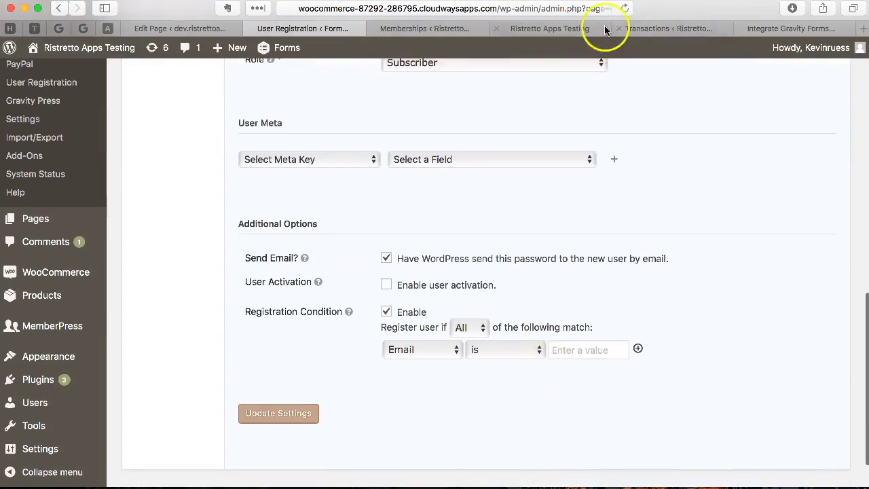
- Reload the Gravity Press page in the site's front-end tab
left_click(560, 28)
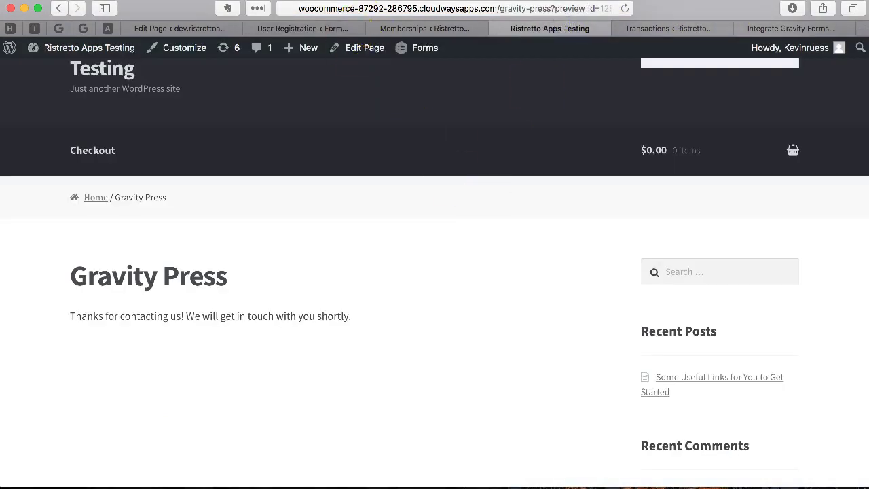
left_click(497, 8)
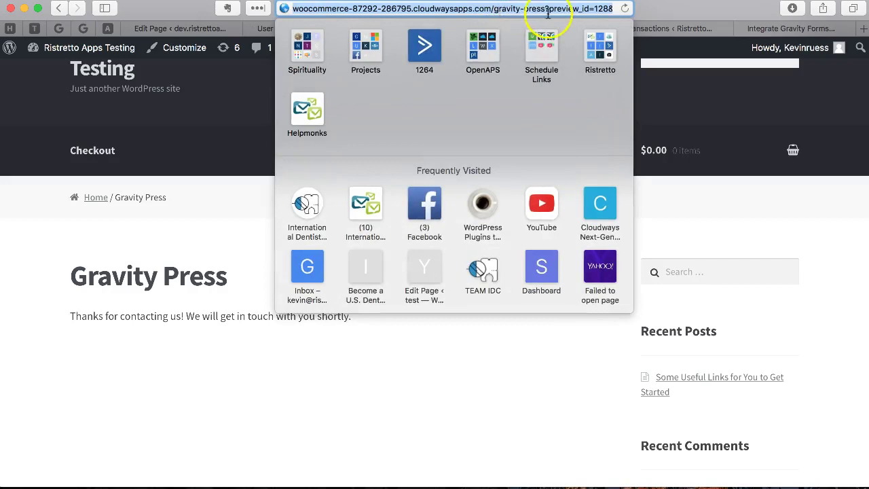
key("Return")
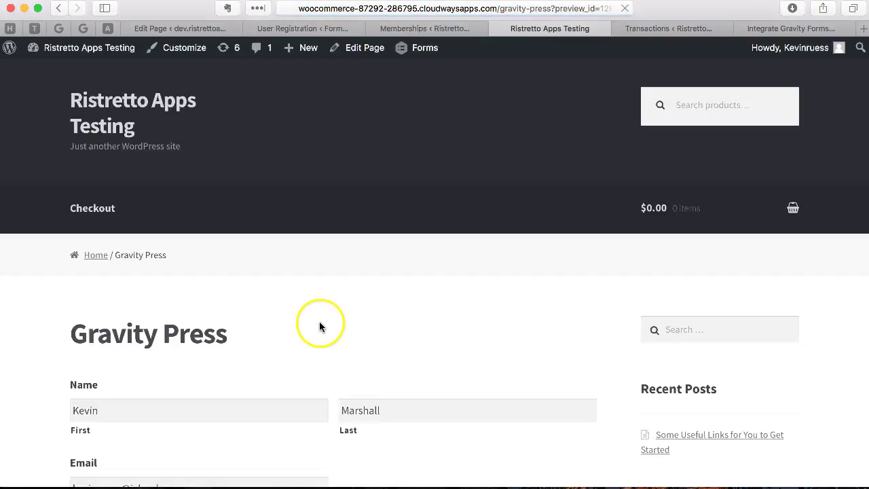
- Select the prefilled email address to confirm the logged-in user's details appear
scroll(320, 325, "down", 2)
scroll(320, 326, "down", 1)
left_click_drag(237, 306, 60, 299)
left_click(193, 306)
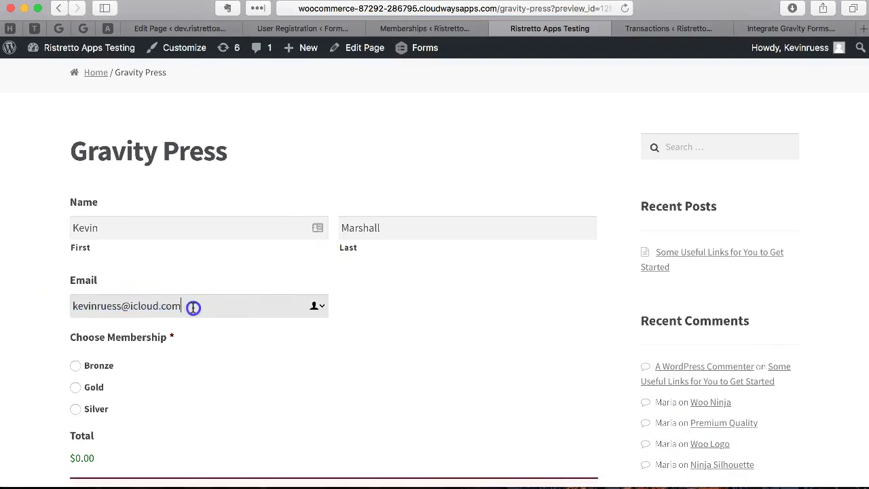
left_click_drag(203, 307, 60, 307)
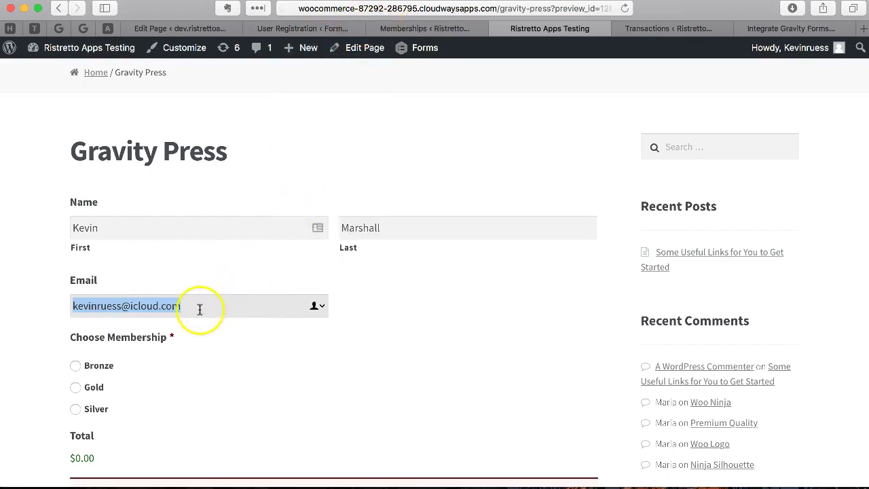
left_click_drag(195, 306, 68, 310)
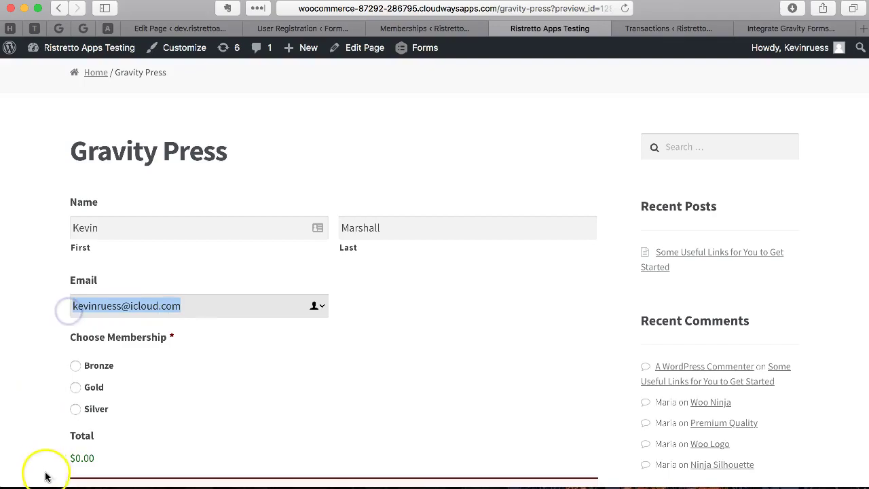
- Load the gravity-press page in a fresh browser window, ready at the First name field
key("super+n")
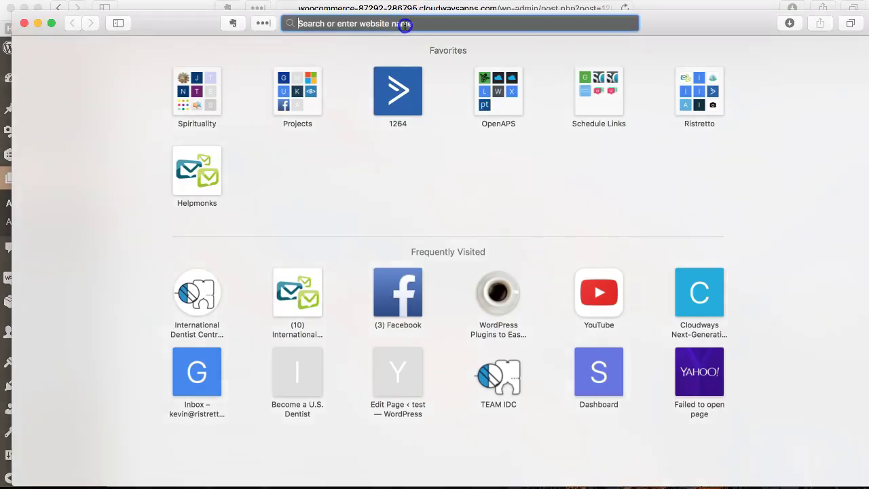
type("http://woocommerce-87292-286795.cloudwaysapps.com/gravity-press")
key("Return")
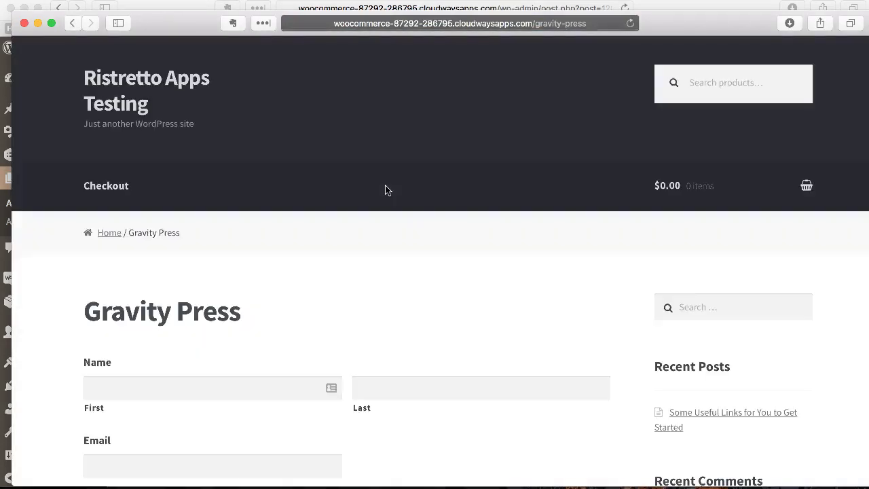
left_click(458, 184)
scroll(458, 189, "down", 5)
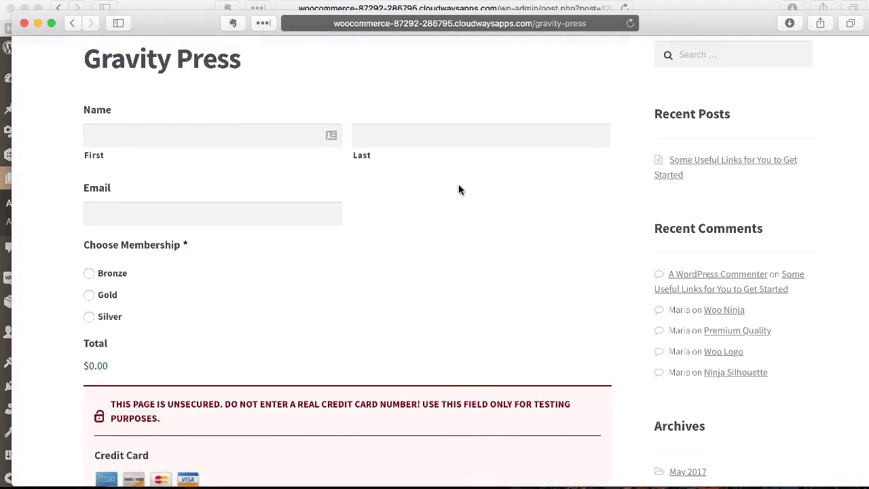
scroll(459, 188, "up", 1)
left_click(330, 194)
left_click(404, 195)
left_click(263, 271)
scroll(345, 306, "down", 3)
scroll(344, 306, "up", 5)
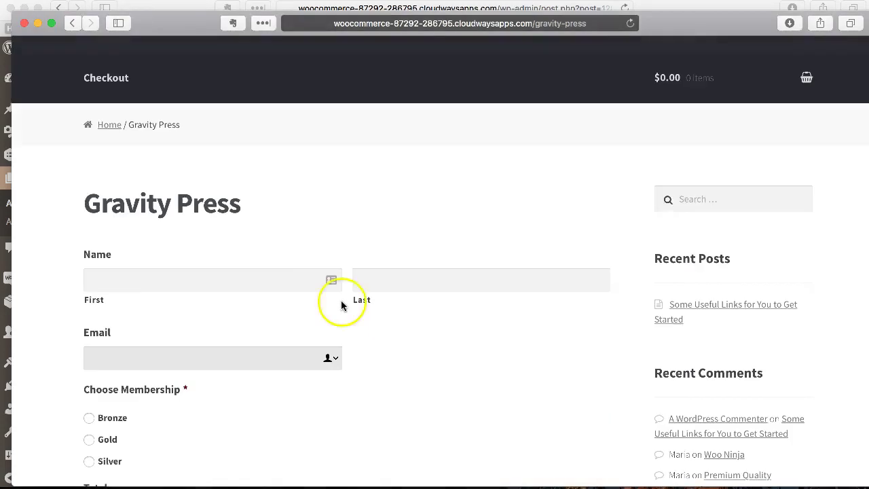
left_click(277, 285)
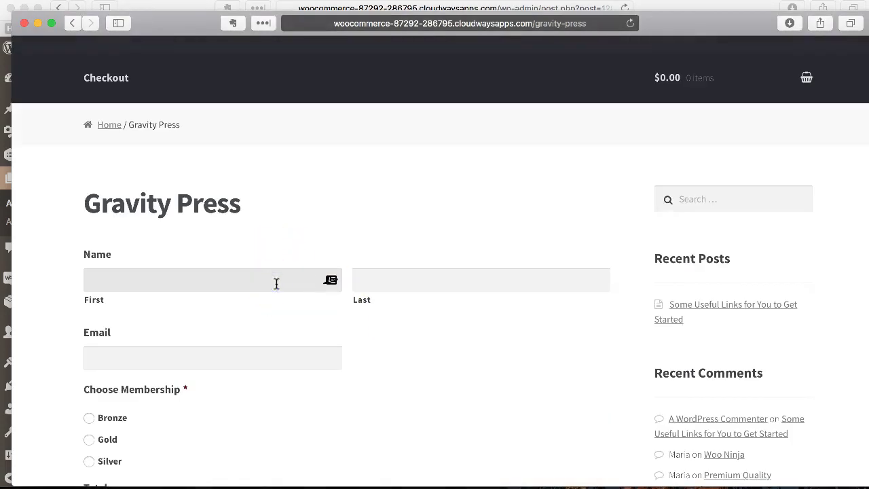
scroll(267, 324, "down", 1)
left_click(274, 252)
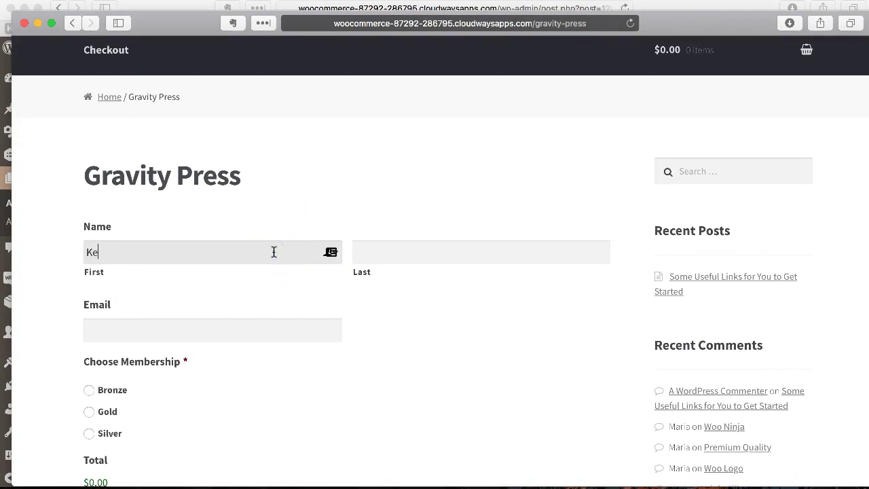
- Enter a new visitor's first name, last name and email, and choose Silver ($30.00)
key("Tab")
key("Tab")
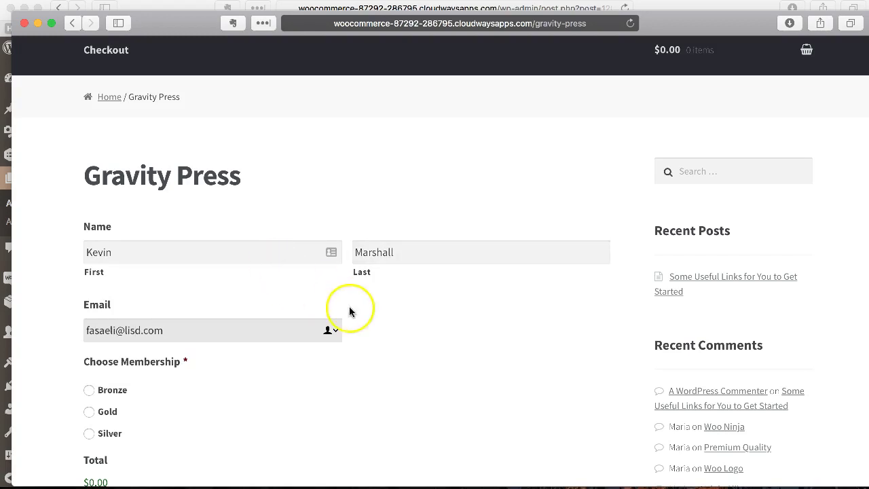
scroll(349, 310, "down", 5)
left_click(97, 256)
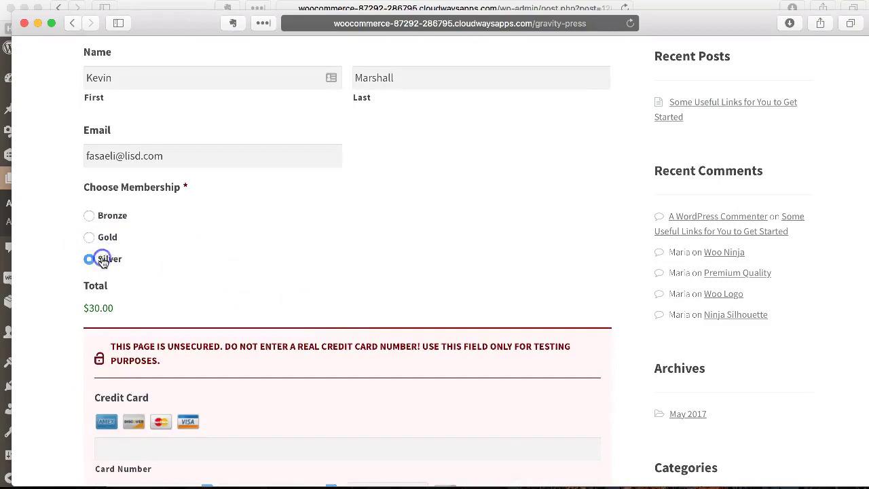
- Fill in the test card number, expiry 04/2020, security code and cardholder name
scroll(242, 254, "down", 6)
left_click(211, 252)
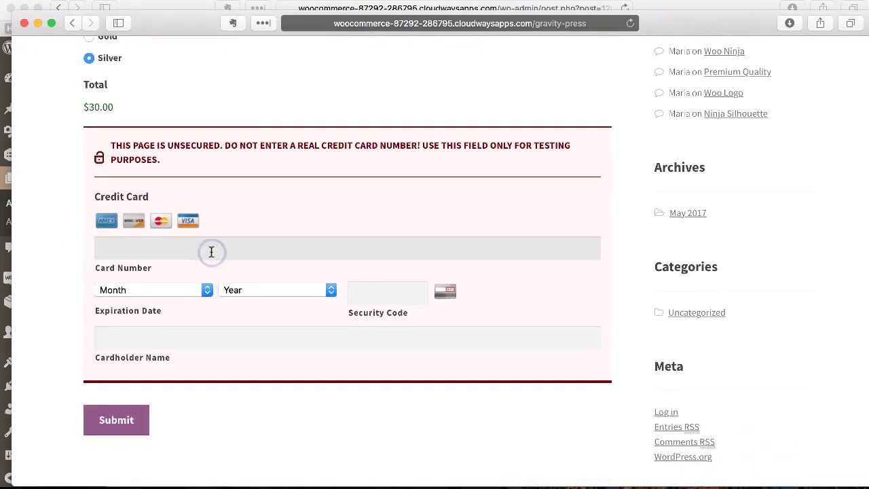
type("4242424242424242")
left_click(200, 290)
scroll(204, 329, "down", 2)
left_click(183, 310)
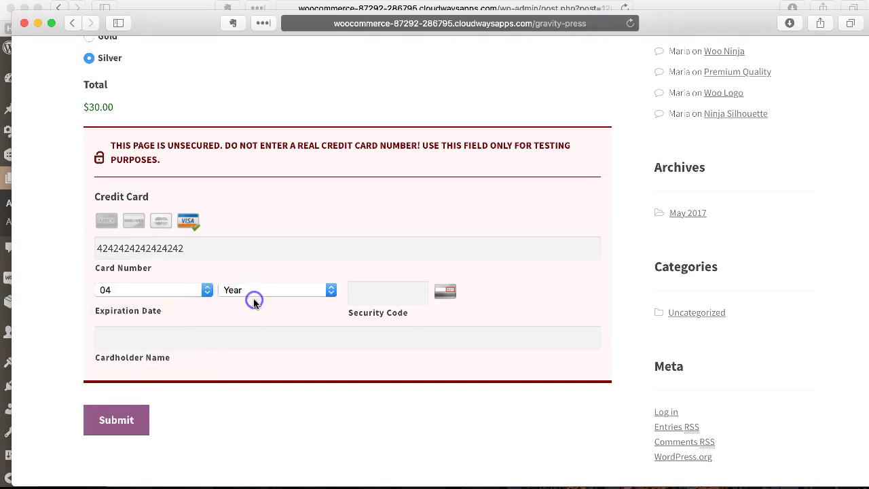
left_click(253, 292)
left_click(253, 346)
left_click(369, 292)
type("234")
left_click(351, 340)
type("kevin test")
- Submit the Silver signup form and close the new-visitor browser window
scroll(303, 280, "up", 6)
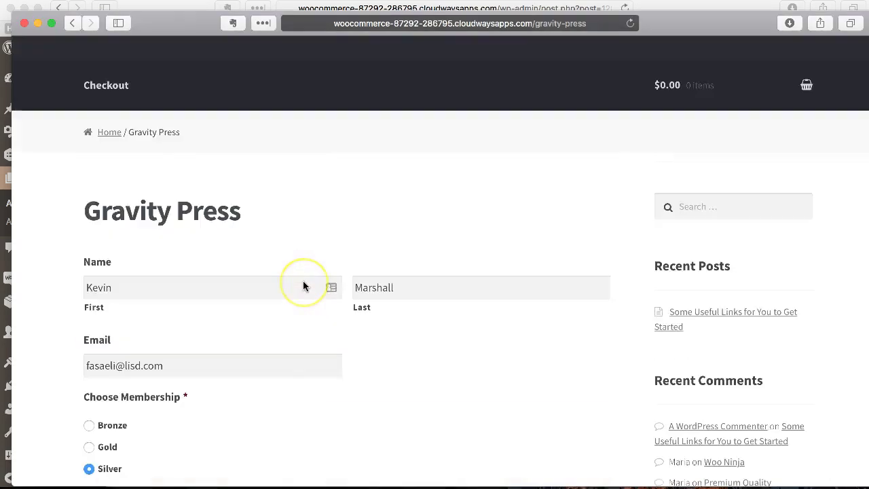
scroll(302, 280, "down", 6)
scroll(303, 280, "up", 3)
scroll(302, 280, "up", 1)
scroll(303, 280, "down", 5)
left_click(122, 365)
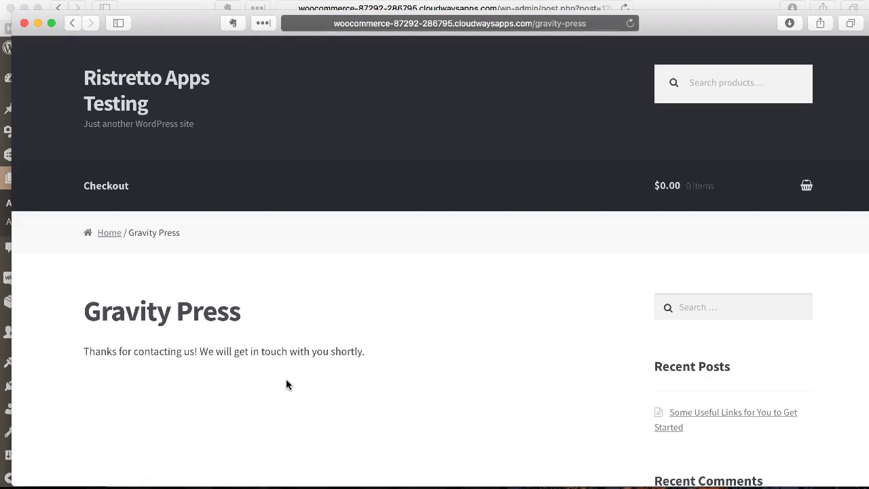
key("super+w")
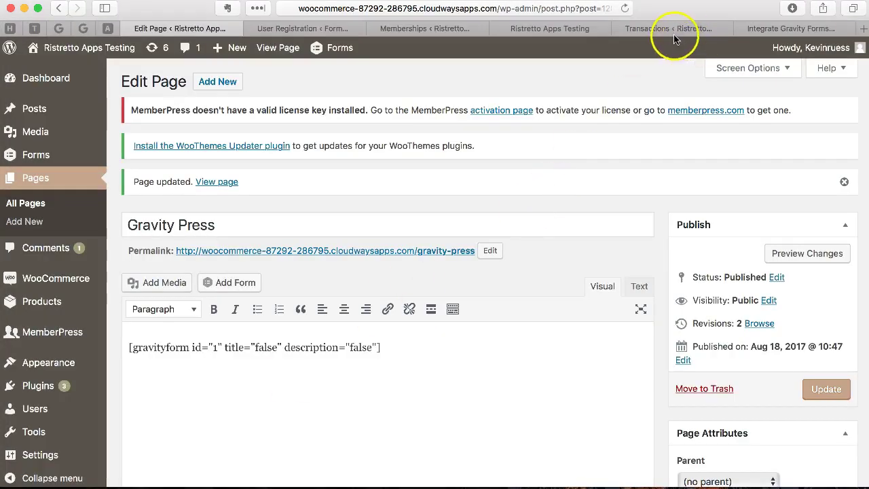
- Switch to the MemberPress Transactions list to see the new completed Silver transaction
left_click(672, 31)
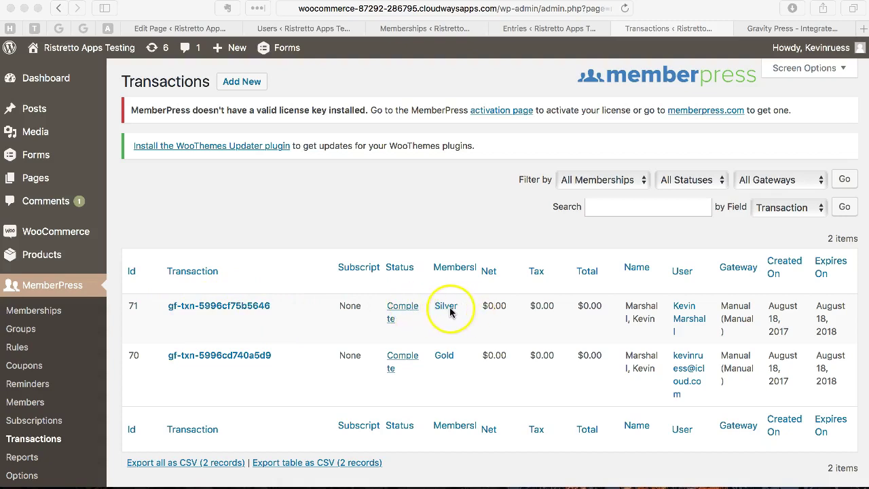
left_click(683, 314)
left_click(683, 313)
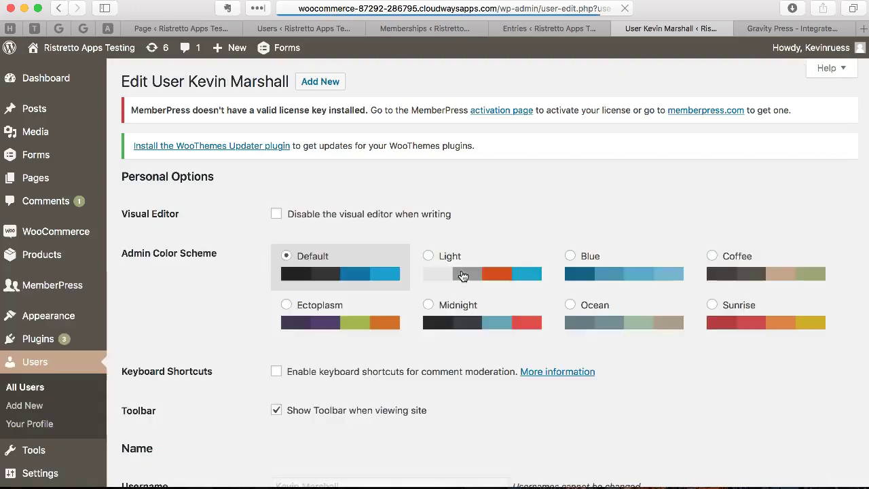
scroll(747, 360, "down", 6)
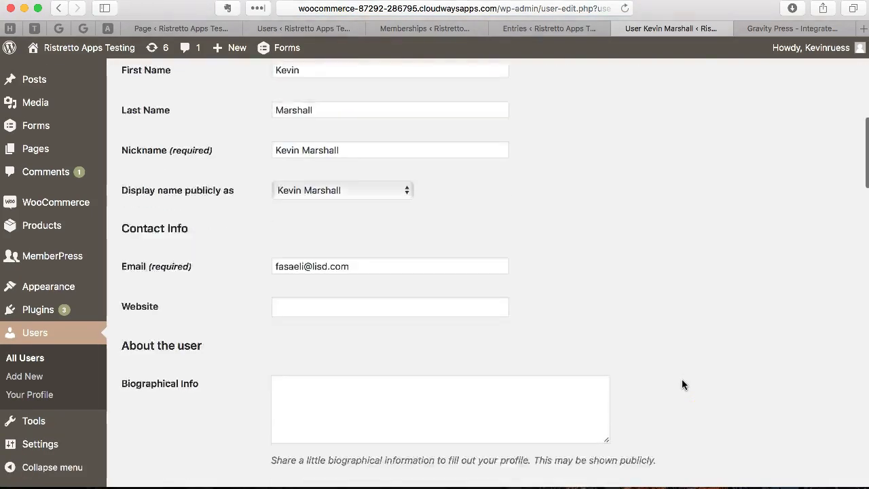
scroll(682, 384, "down", 3)
scroll(423, 217, "up", 6)
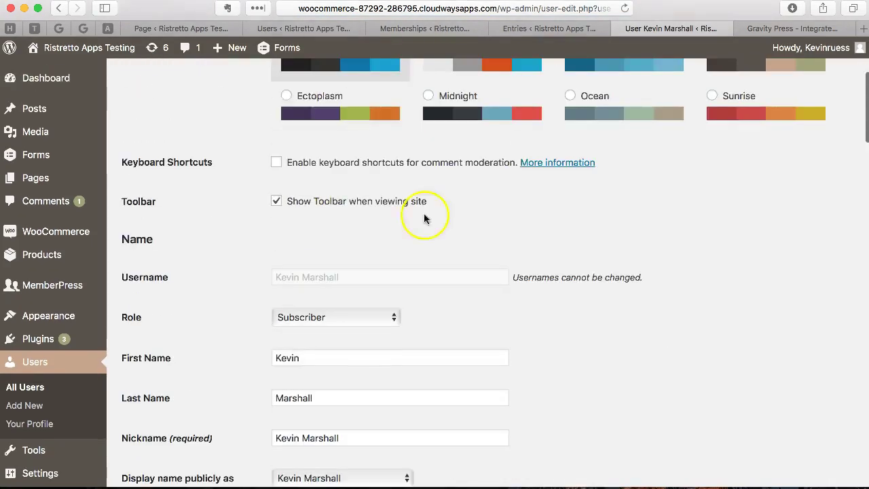
left_click(58, 7)
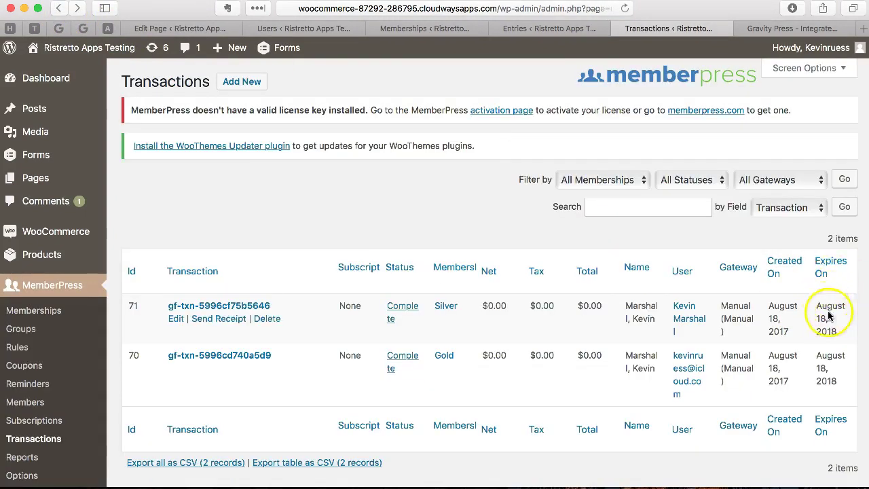